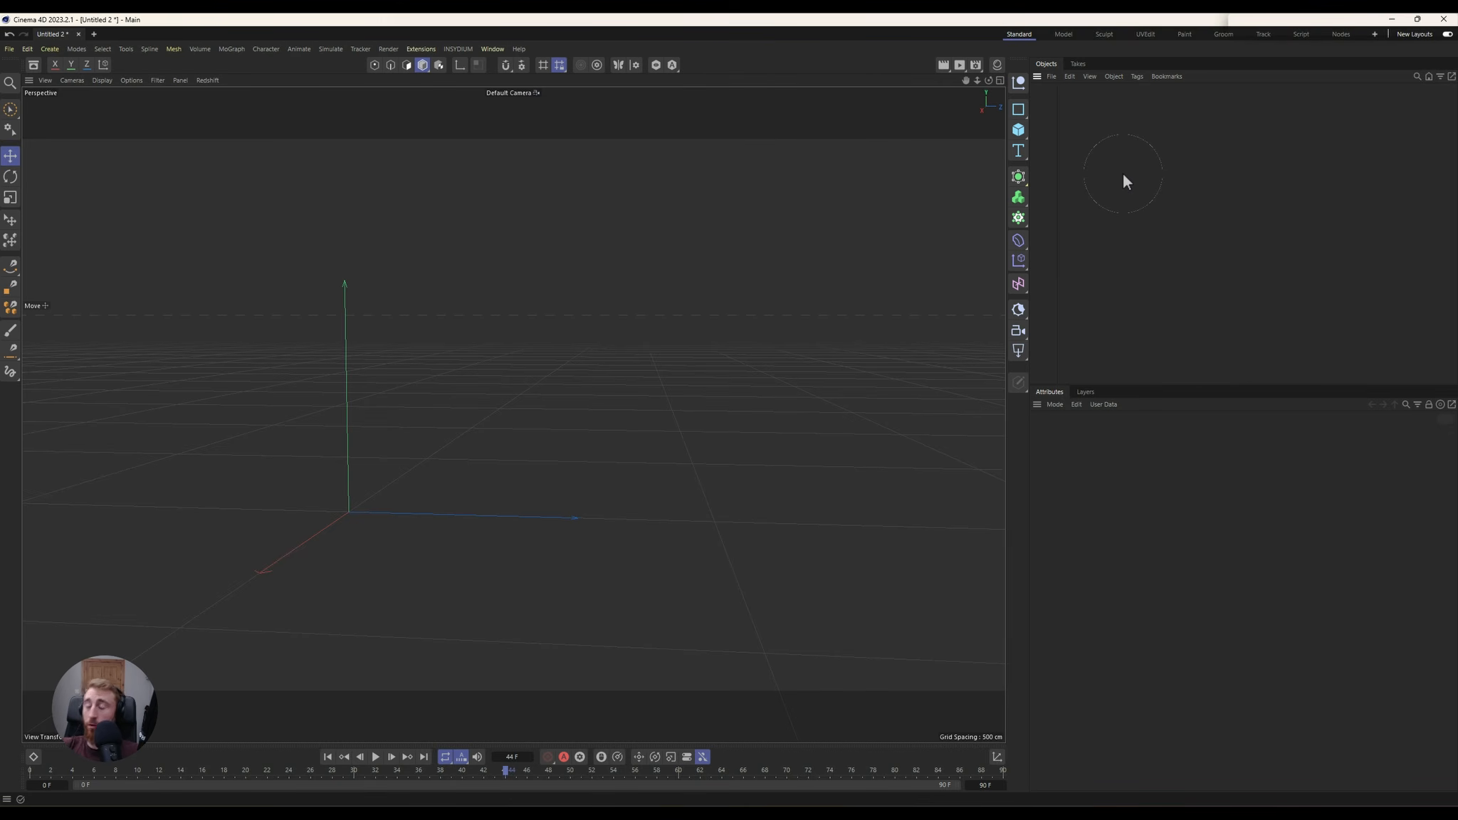
Step: Add a particle Emitter and a MoGraph Matrix object to the scene
key("shift+c")
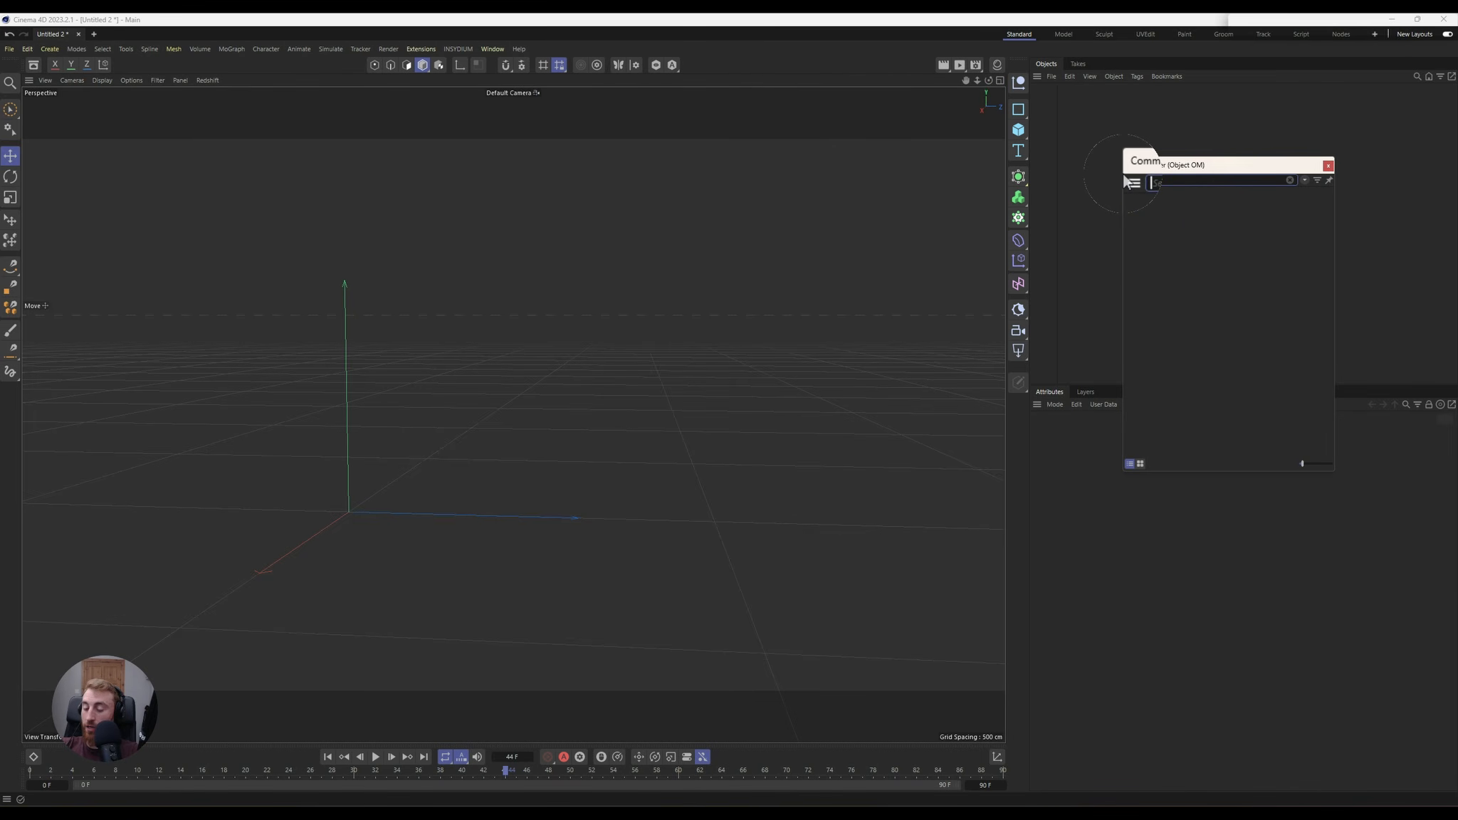
type("emitter")
key("Return")
key("shift+c")
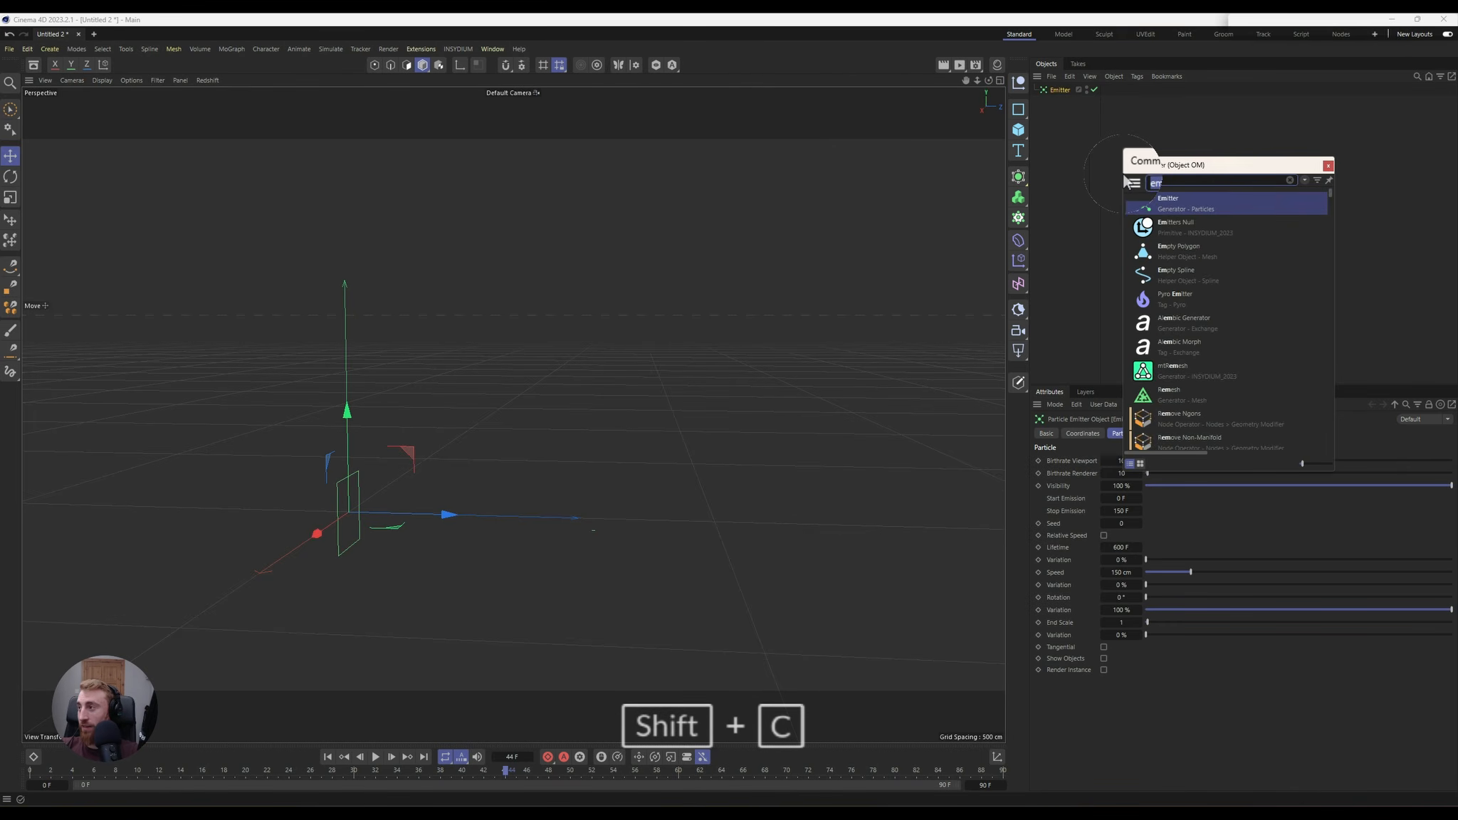
type("ma")
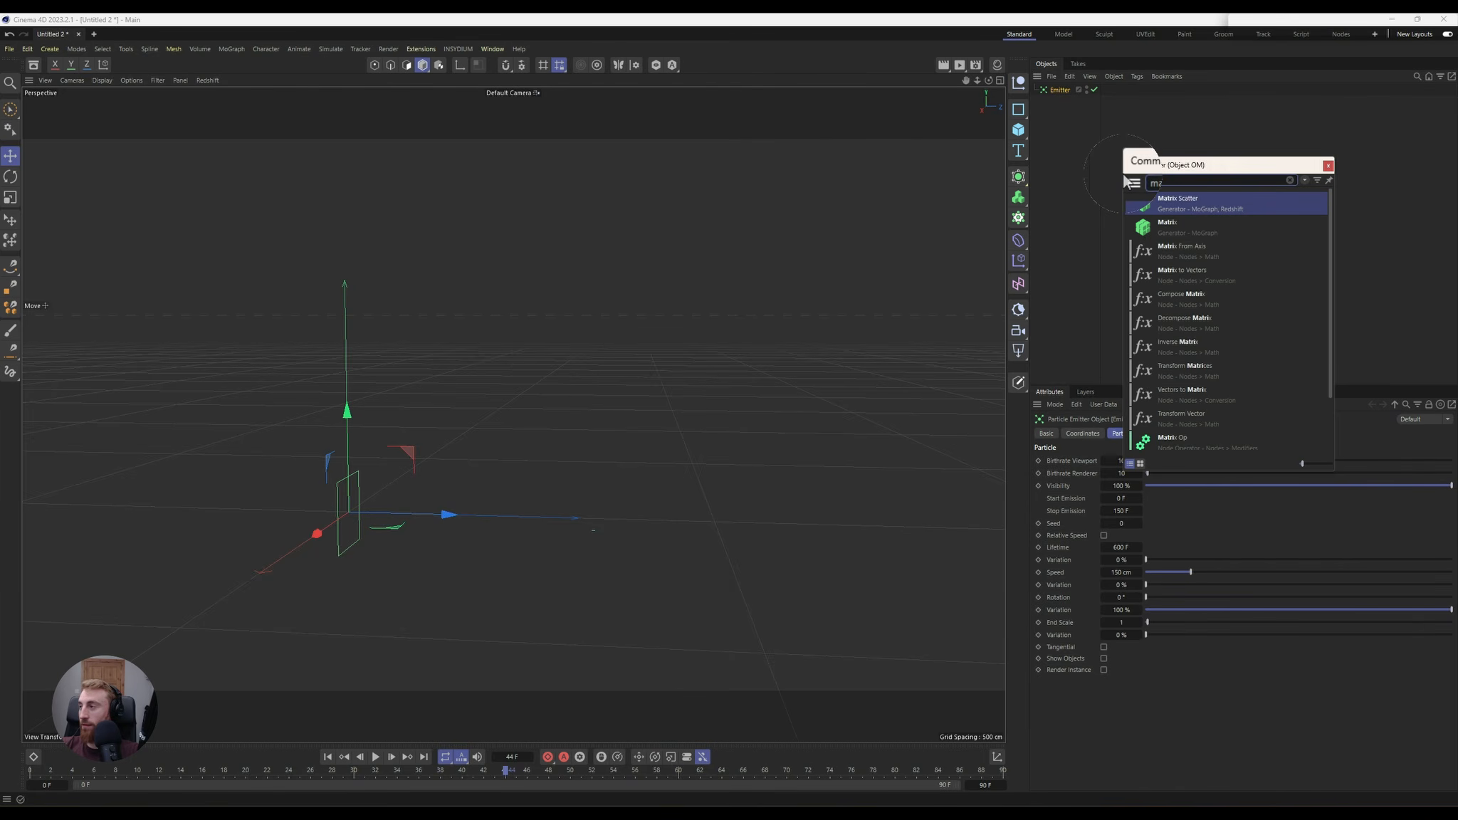
key("Down")
key("Return")
Step: Add a MoGraph Tracer object to the scene
key("shift+c")
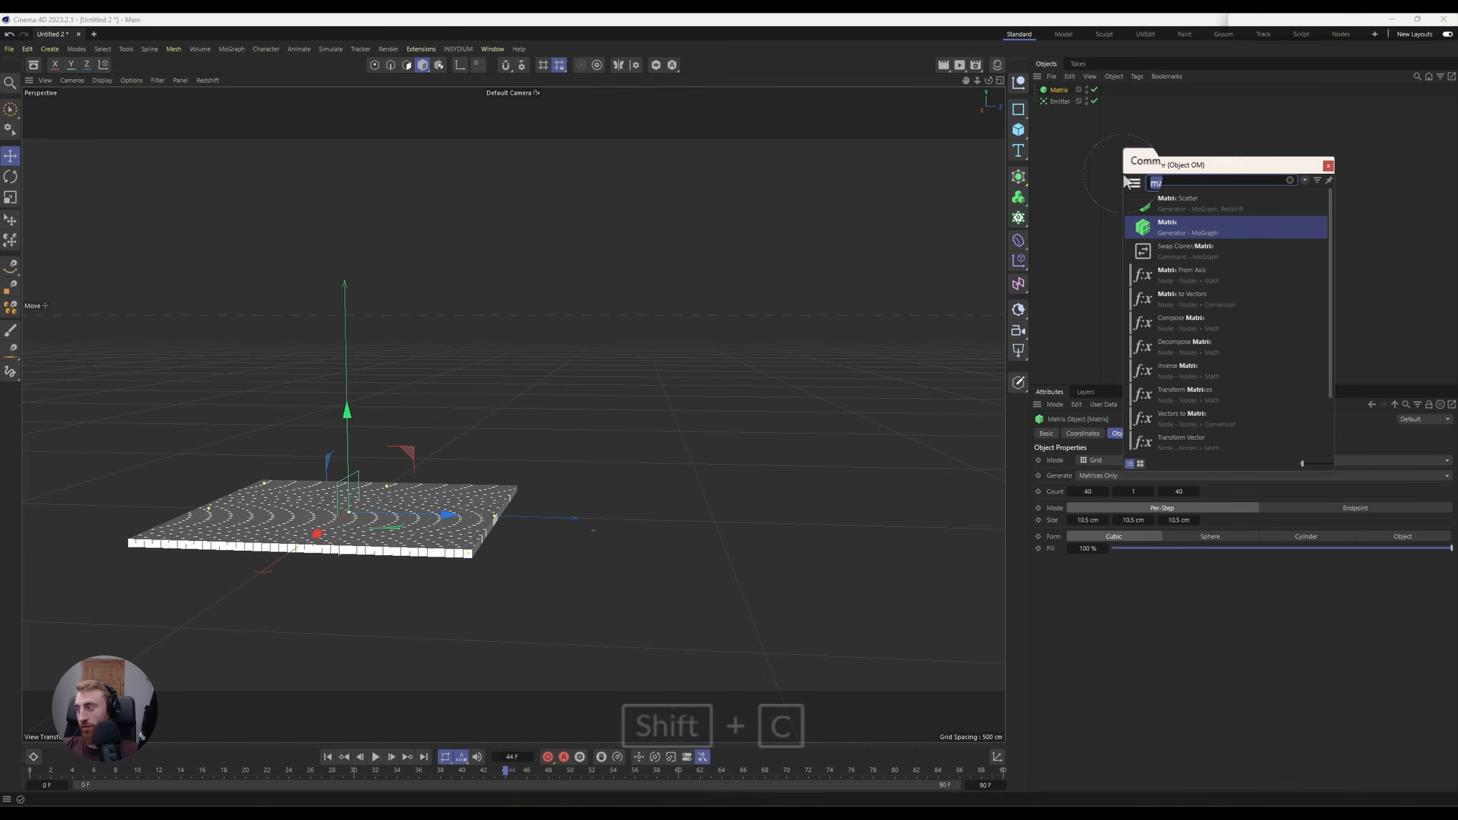
type("tra")
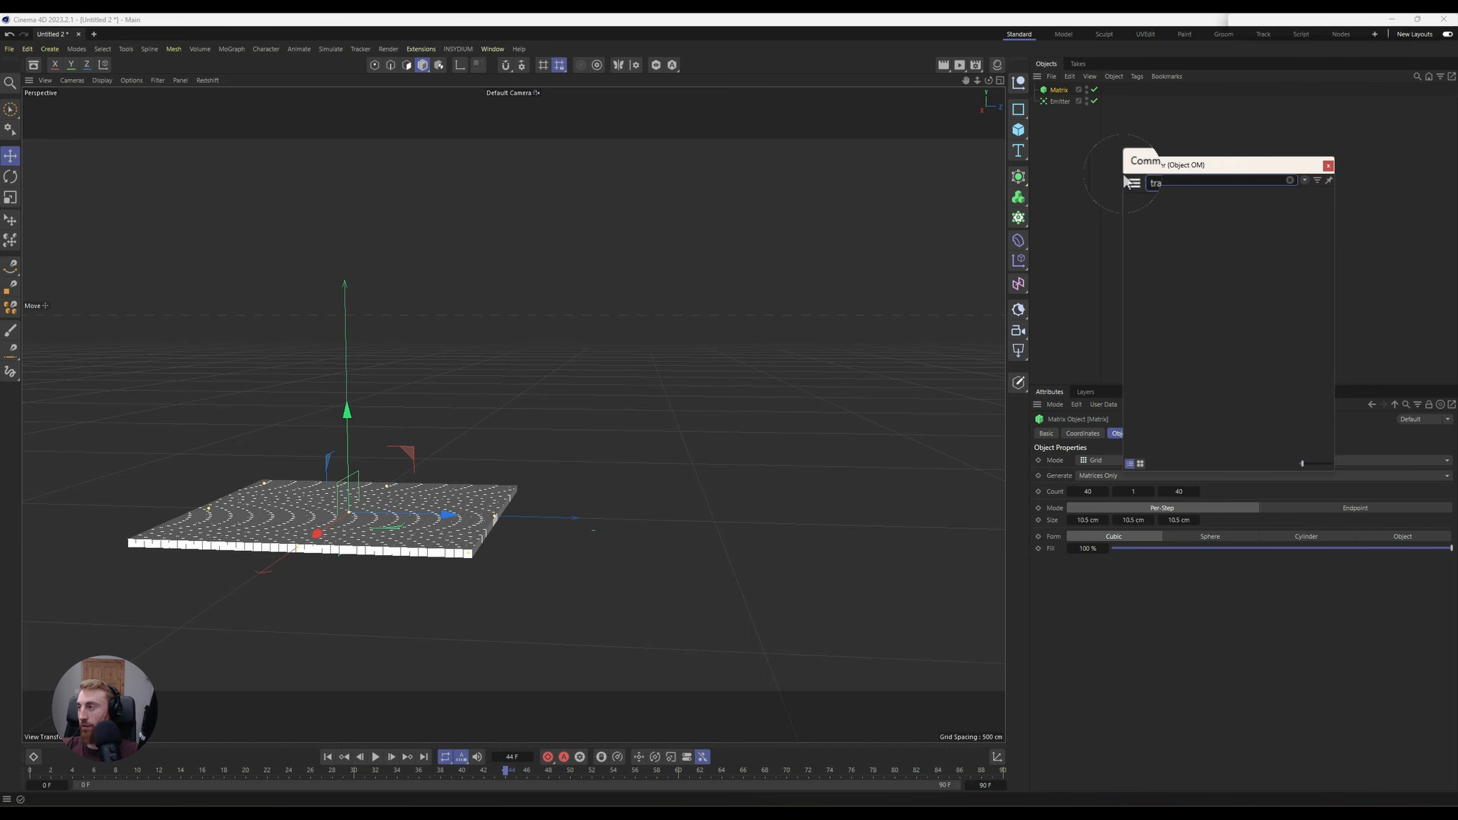
type("c")
key("Return")
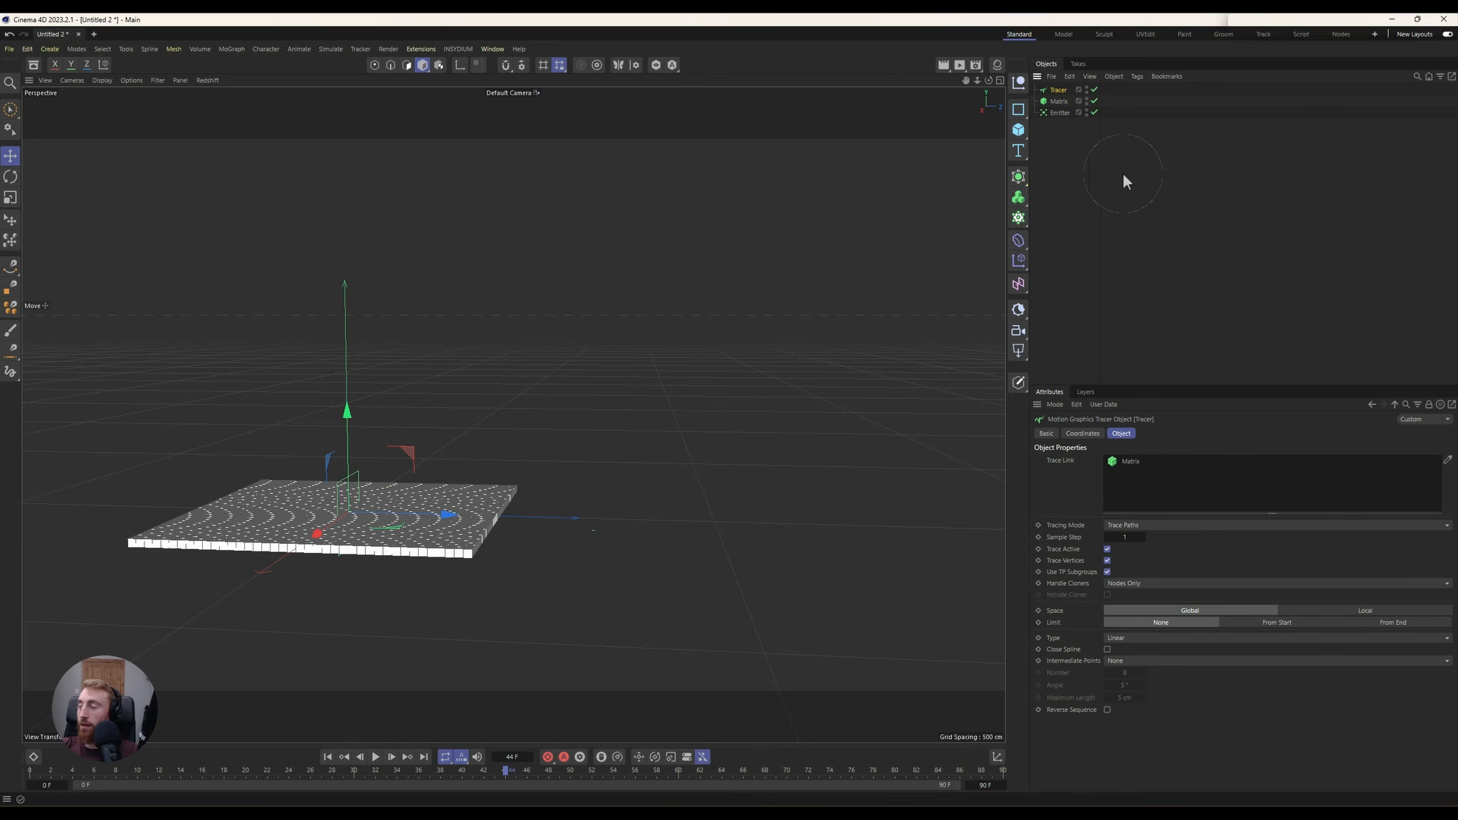
Step: Set the Matrix to Object mode with the Emitter as its source object, and play the animation briefly
left_click(1051, 103)
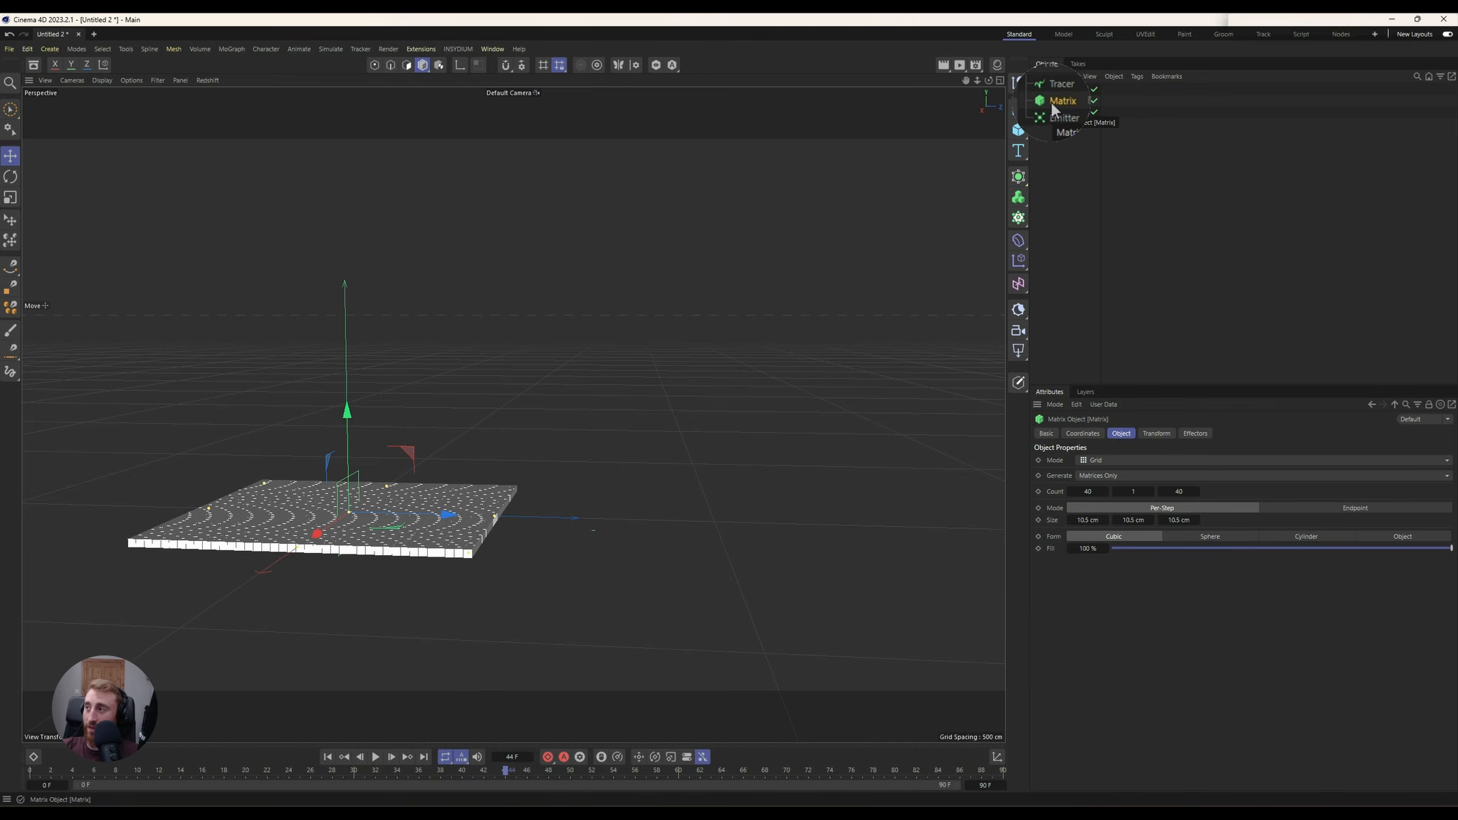
left_click(1064, 117)
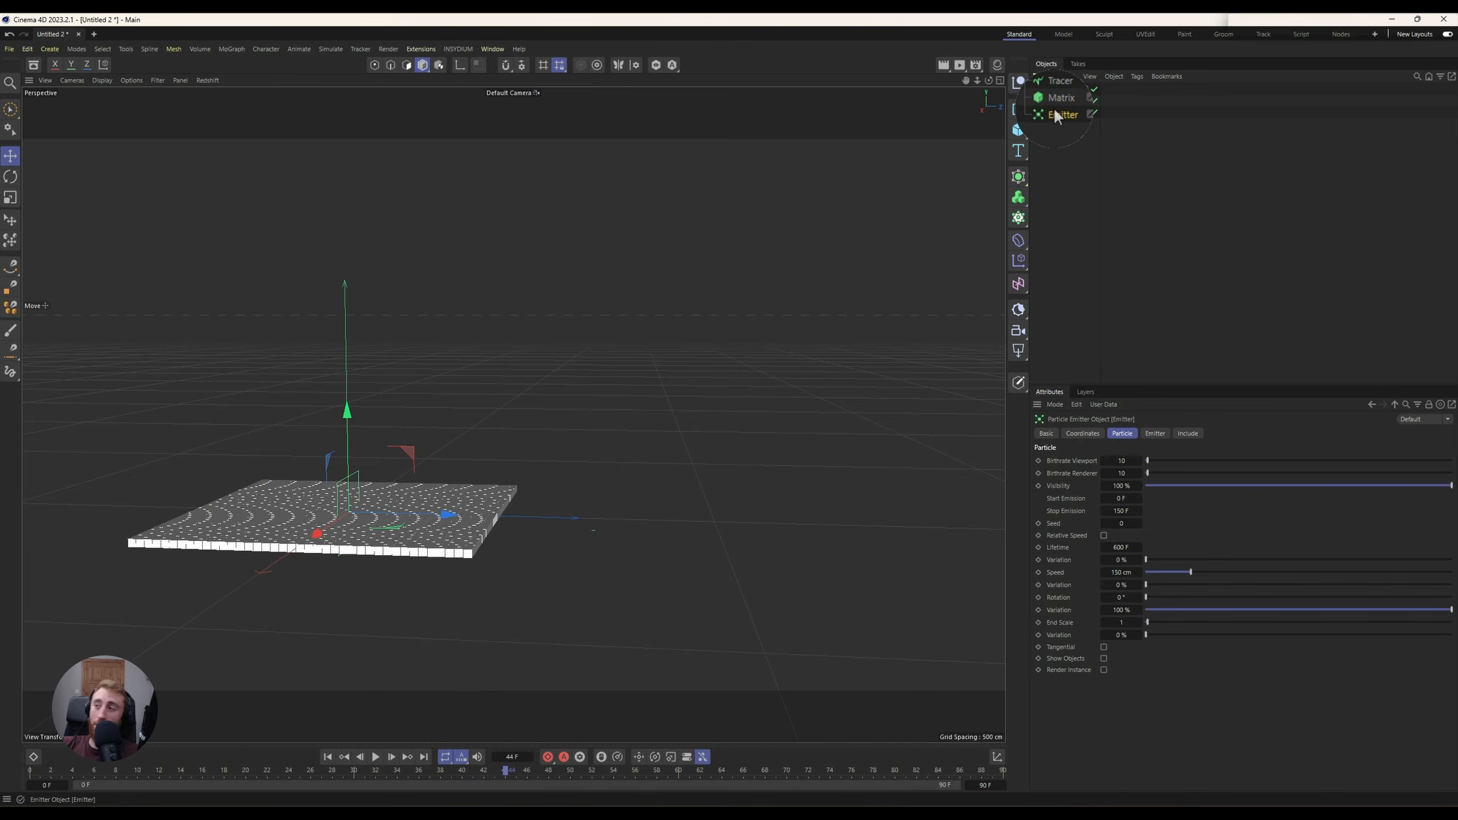
left_click(1055, 102)
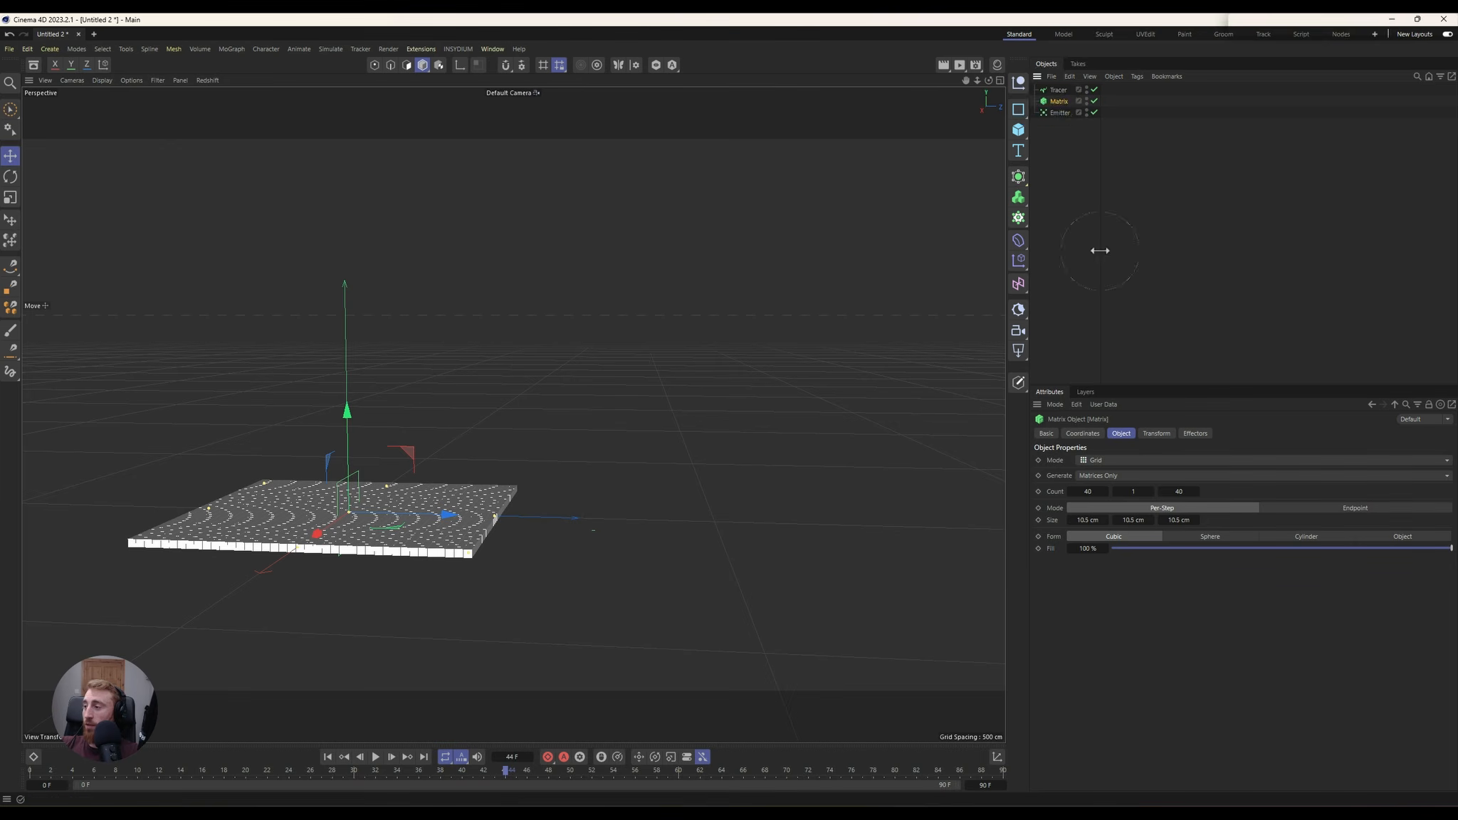
left_click(1107, 460)
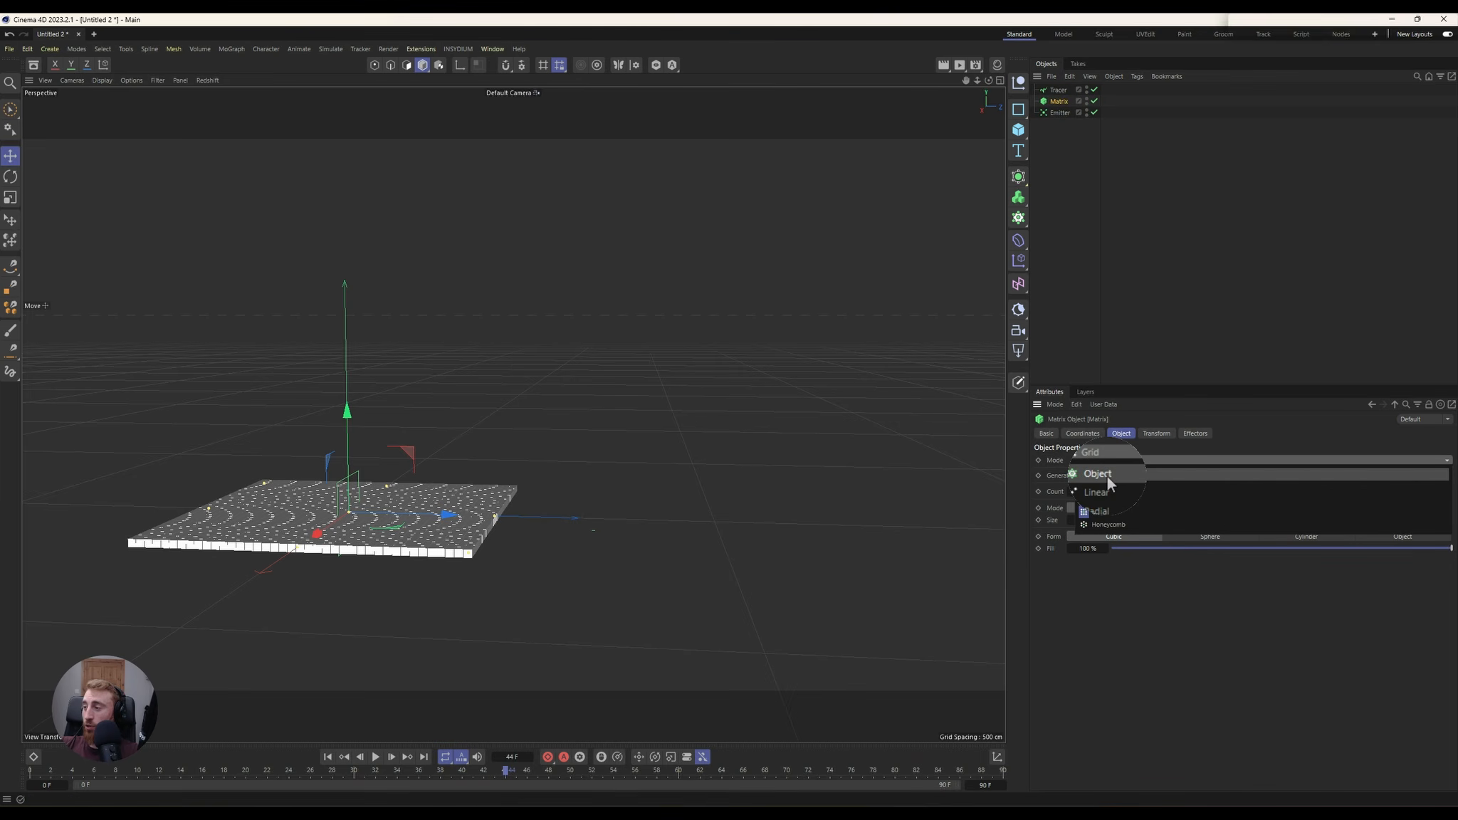
left_click(1107, 476)
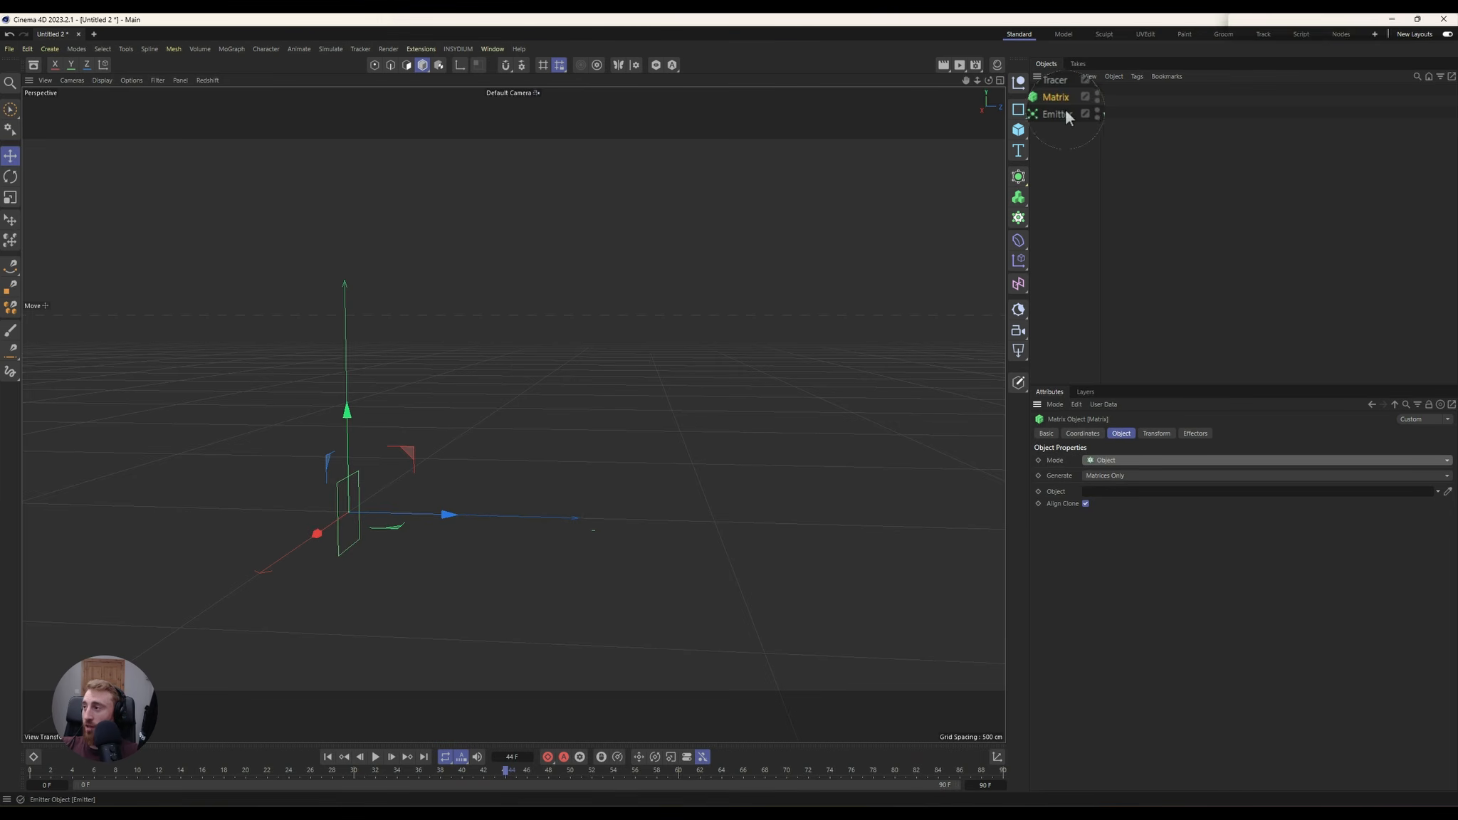
left_click_drag(1080, 501, 1096, 493)
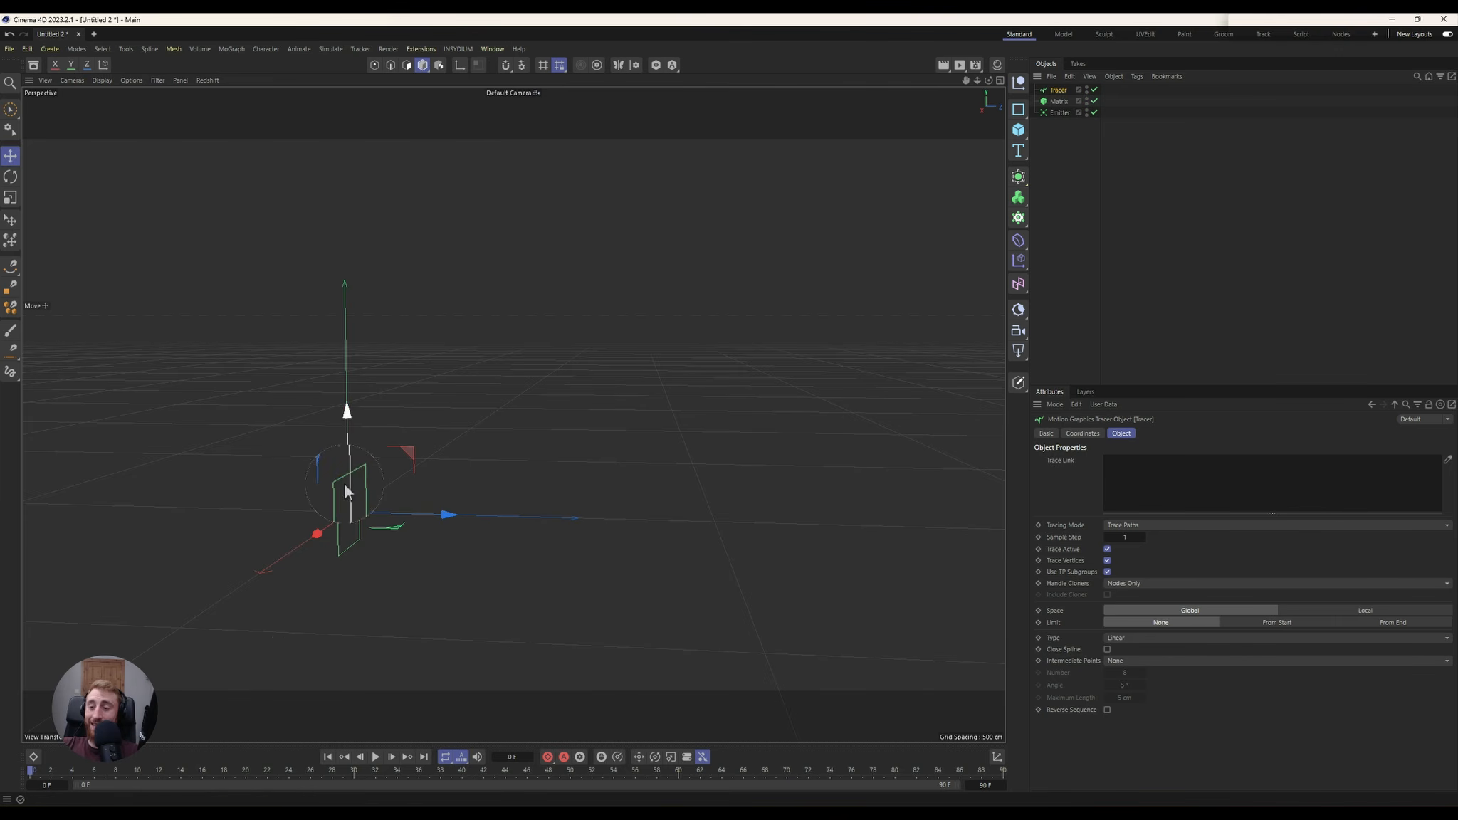
left_click(375, 758)
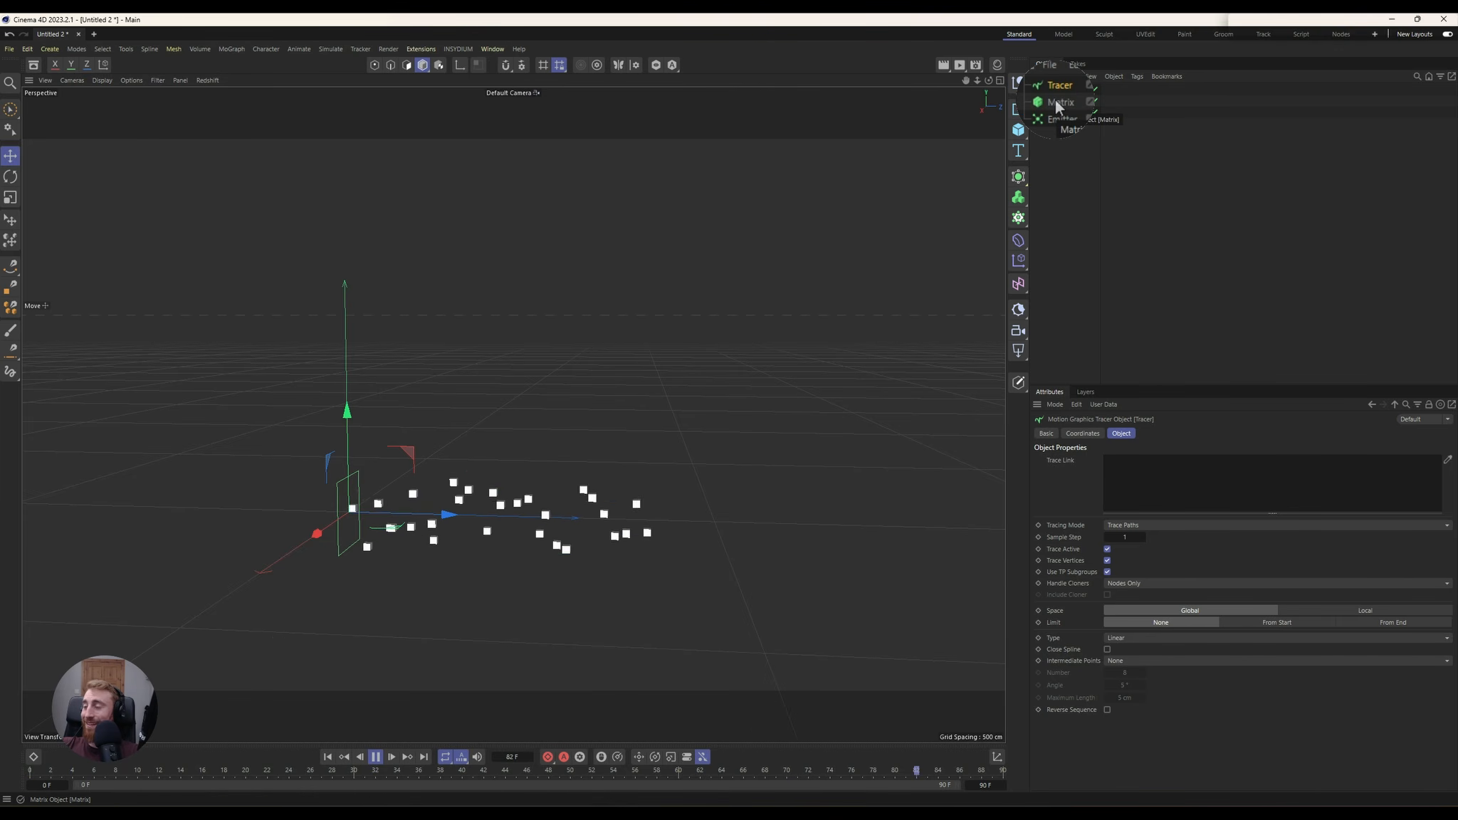
left_click(375, 757)
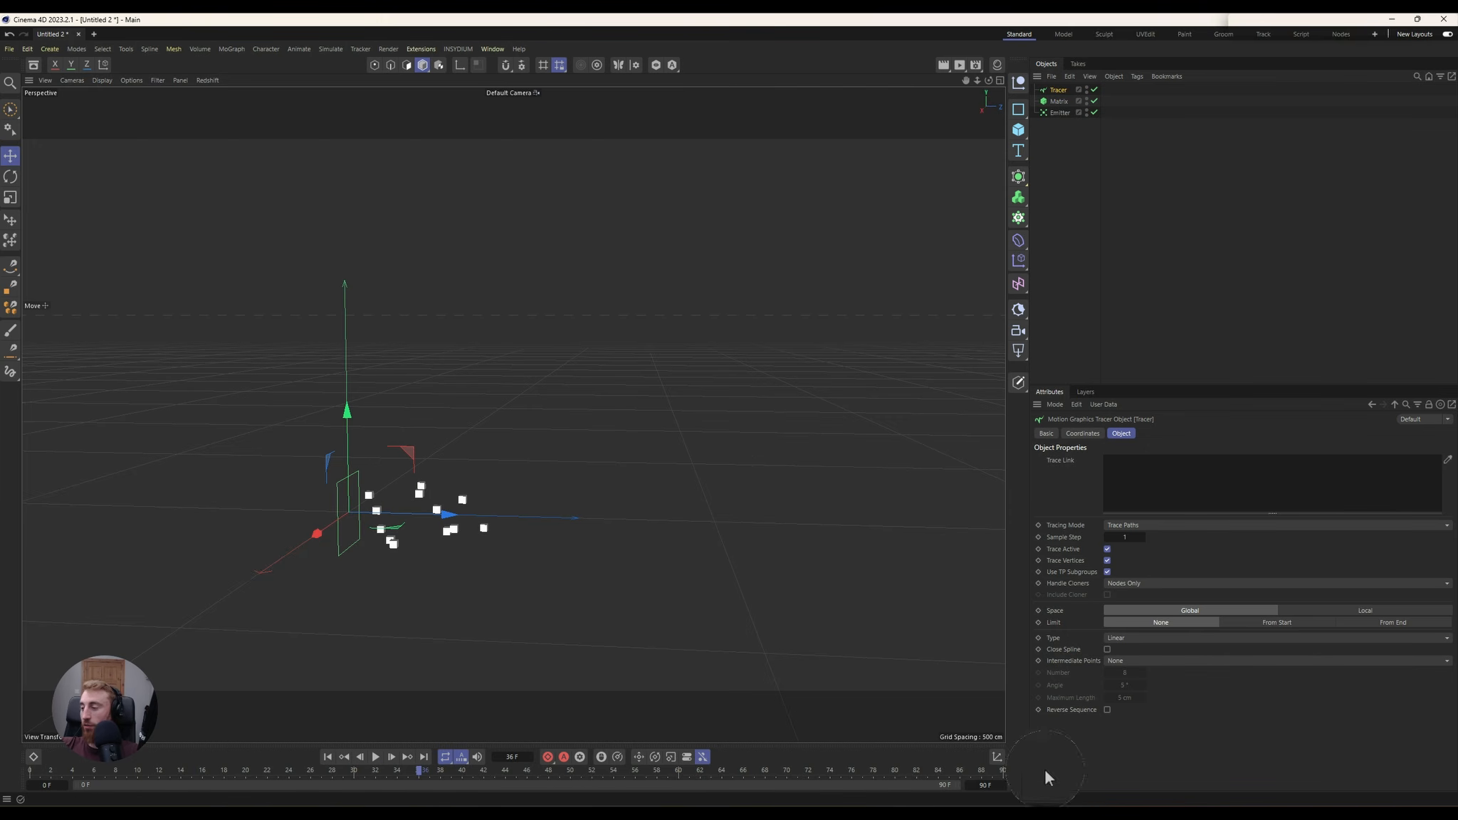
Step: Set the timeline's end frame to 300 F
left_click(972, 785)
type("300 F")
key("Return")
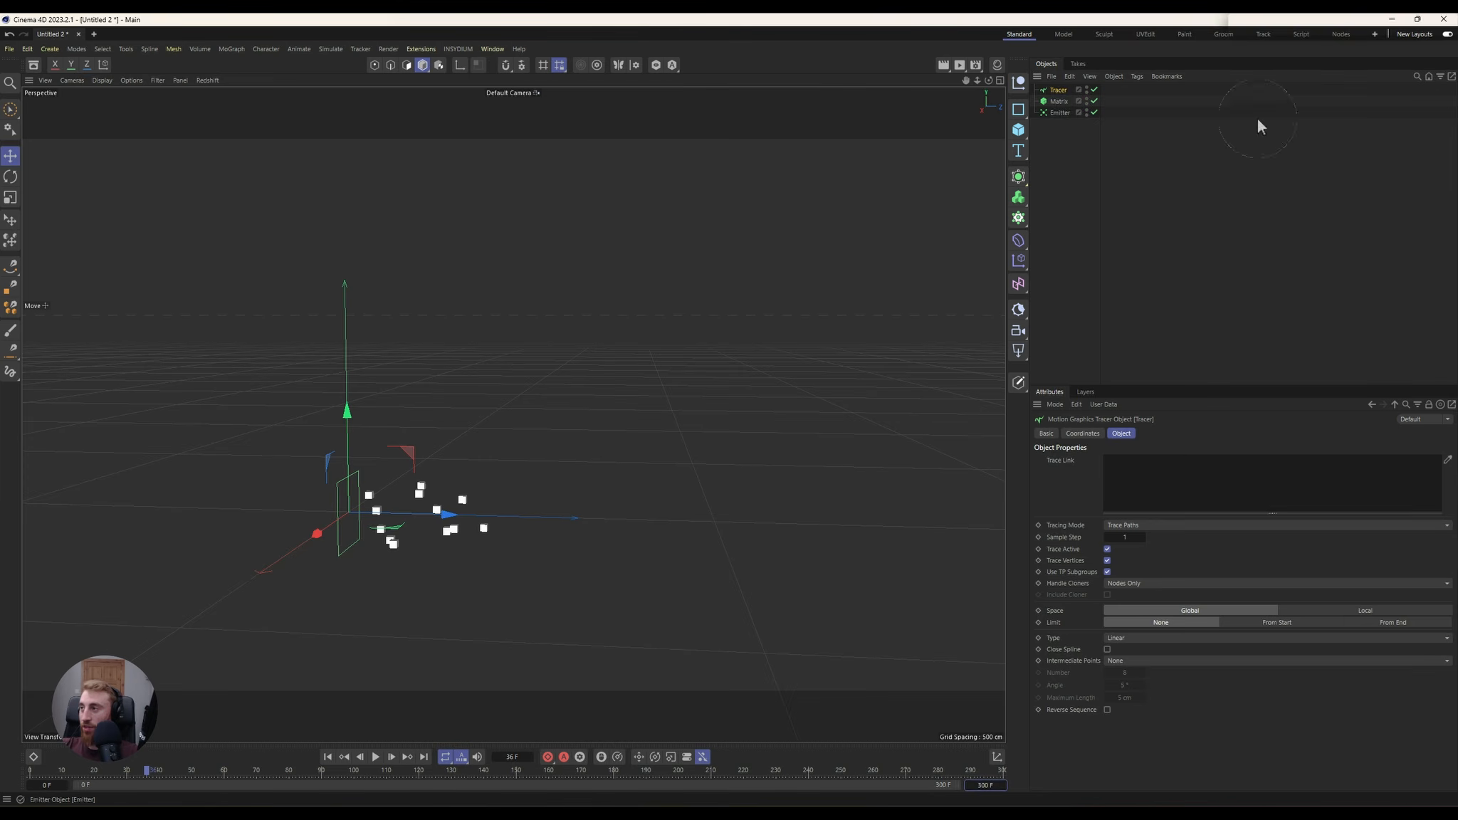
Step: Select the Matrix and play the animation from frame 0 to check how its cubes follow the emitter
left_click(1059, 104)
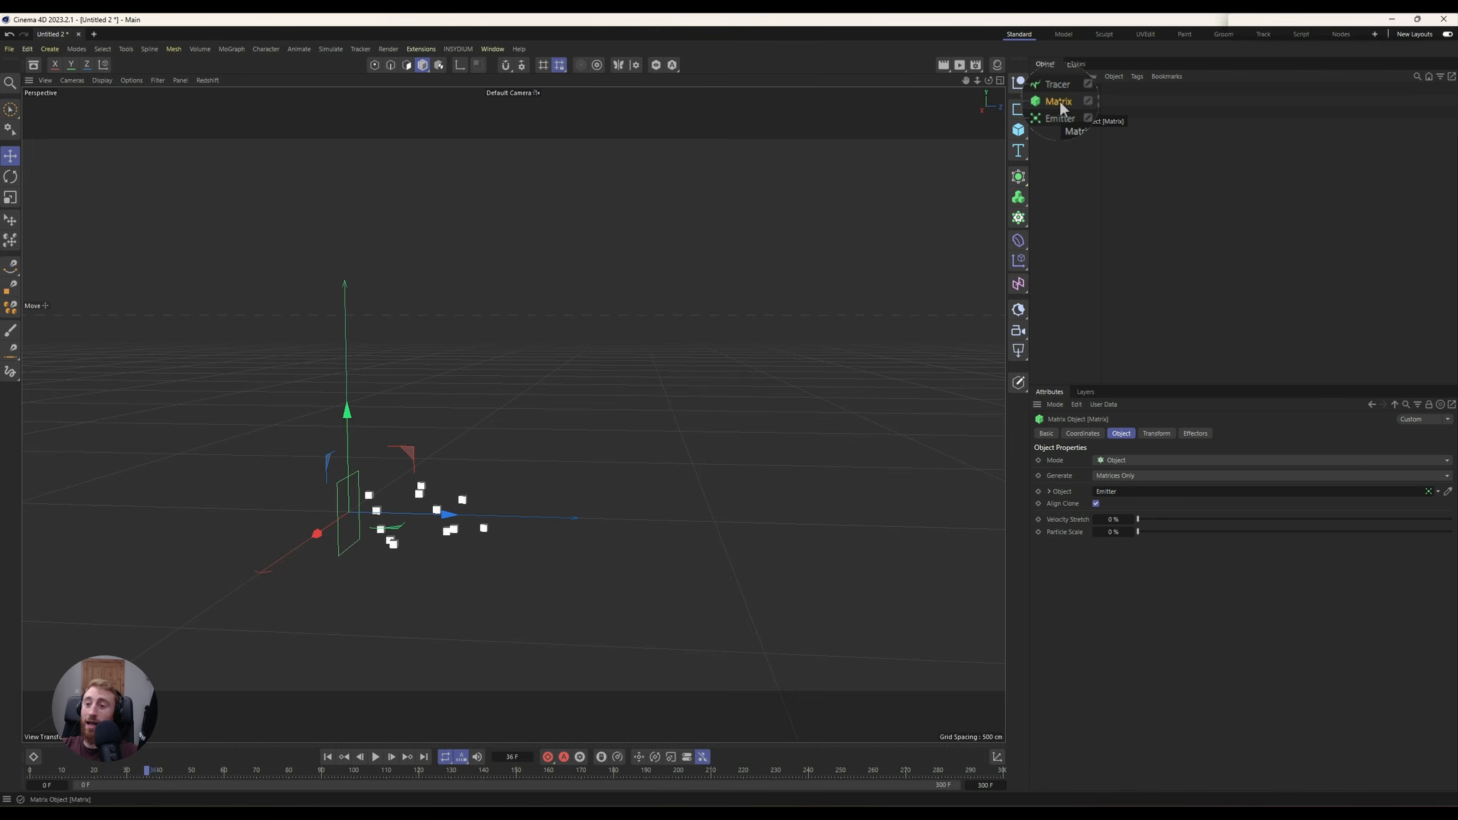
key("shift+f")
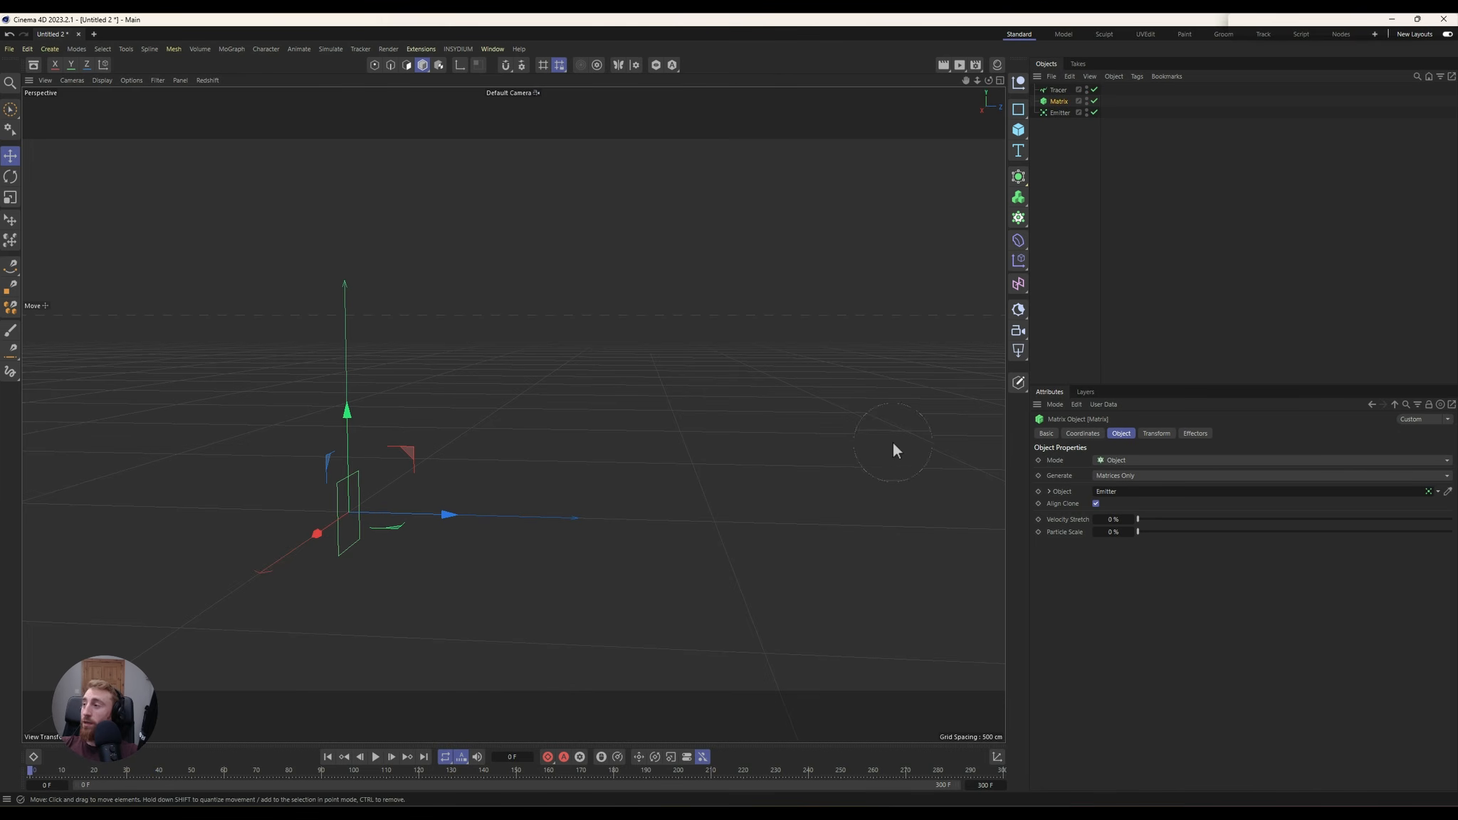
left_click(375, 757)
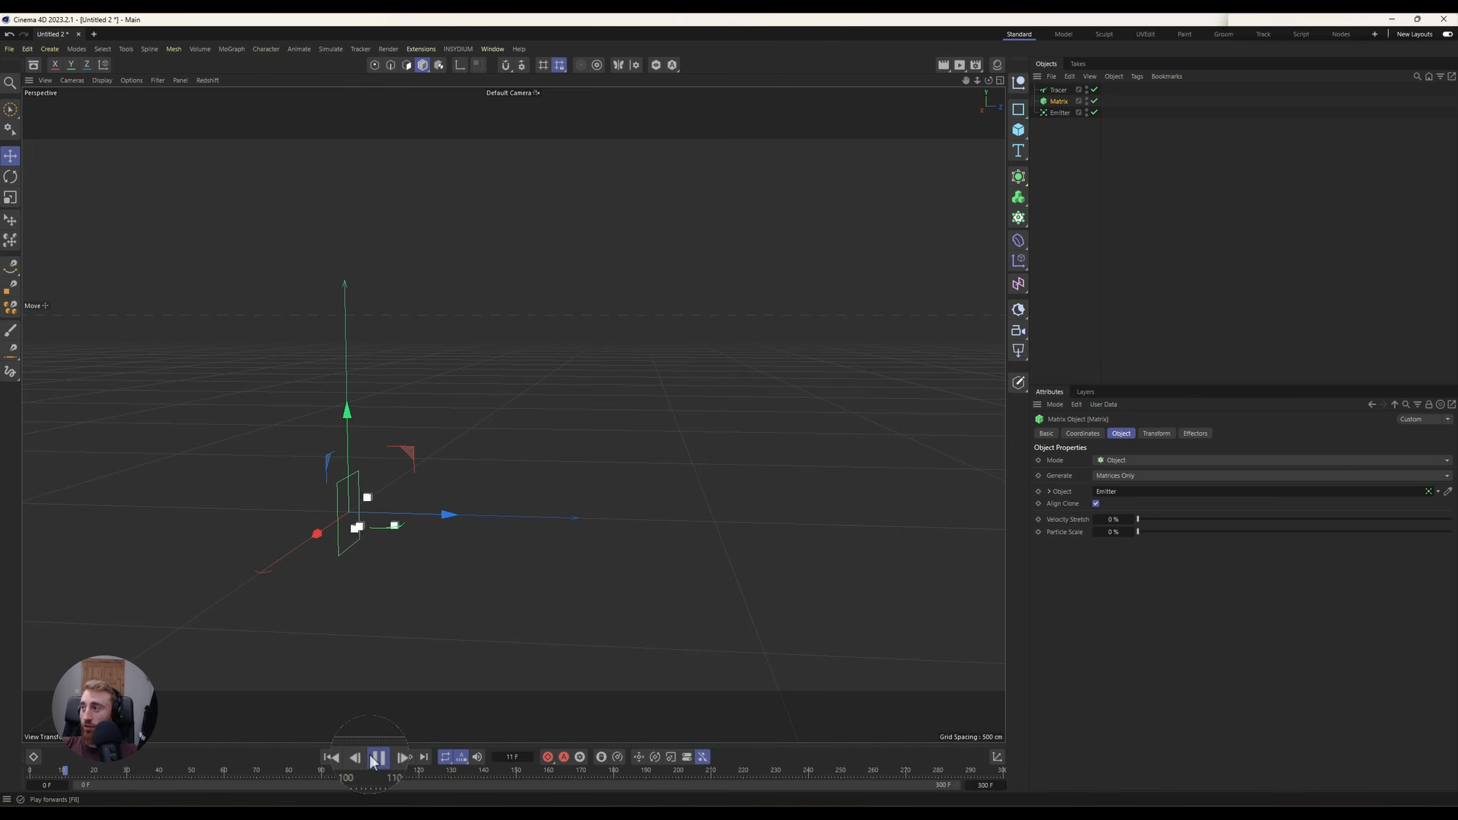
left_click(377, 758)
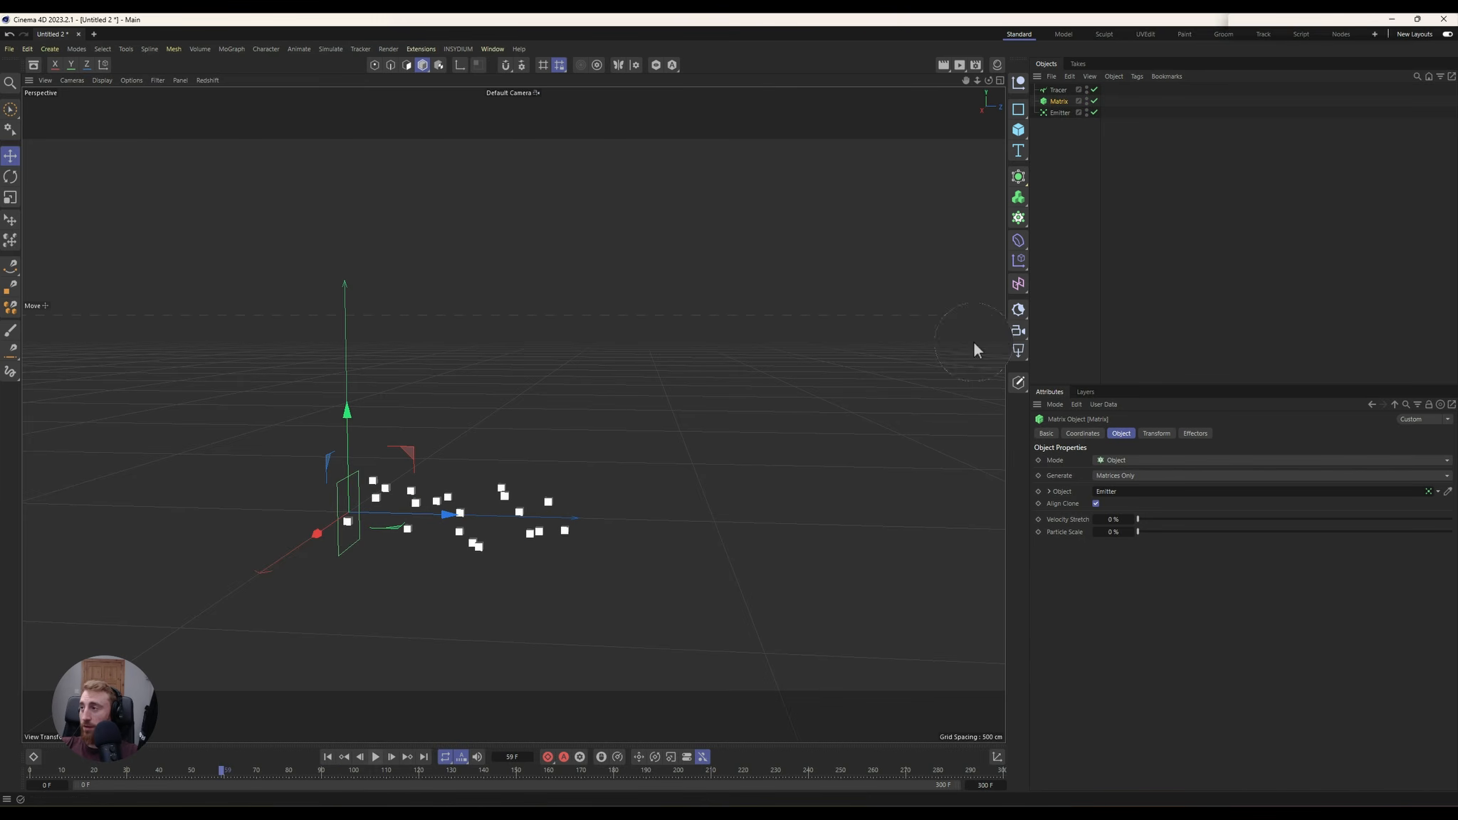
Step: Add the Matrix to the Tracer's Trace Link, play the animation to view the trails, and return to frame 0
left_click(1056, 90)
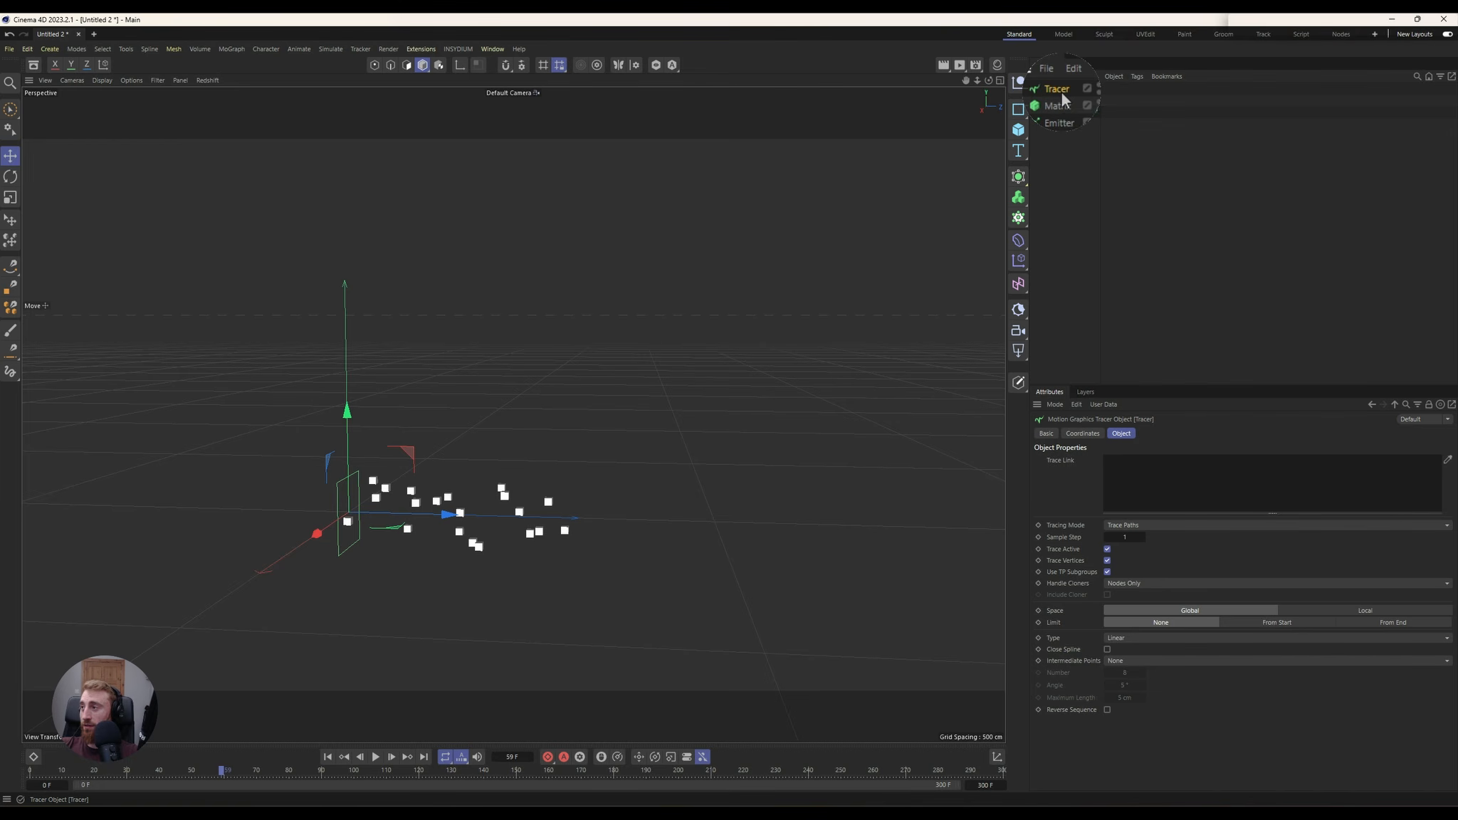
left_click_drag(1058, 108, 1137, 471)
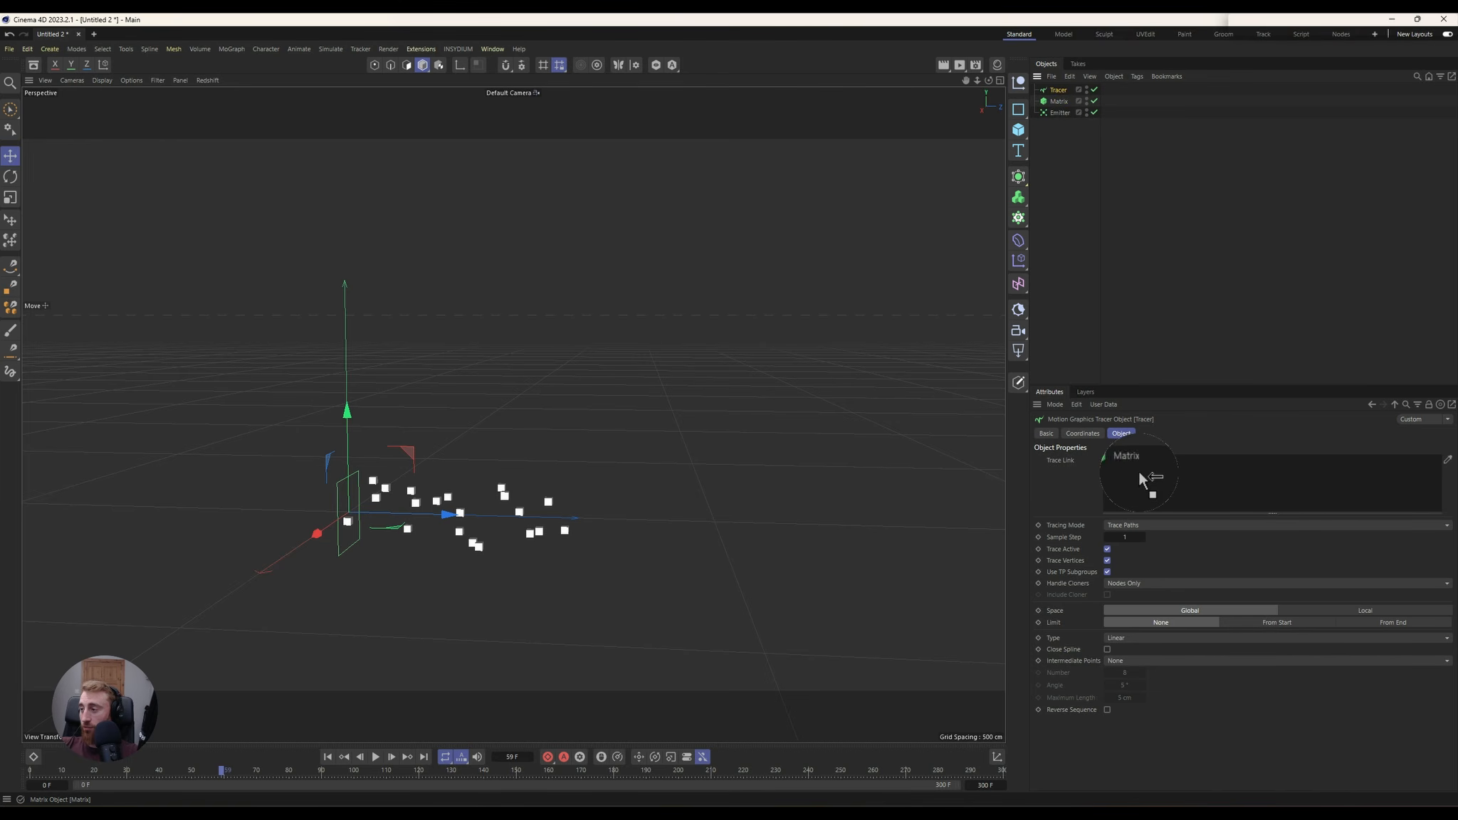
left_click(0, 771)
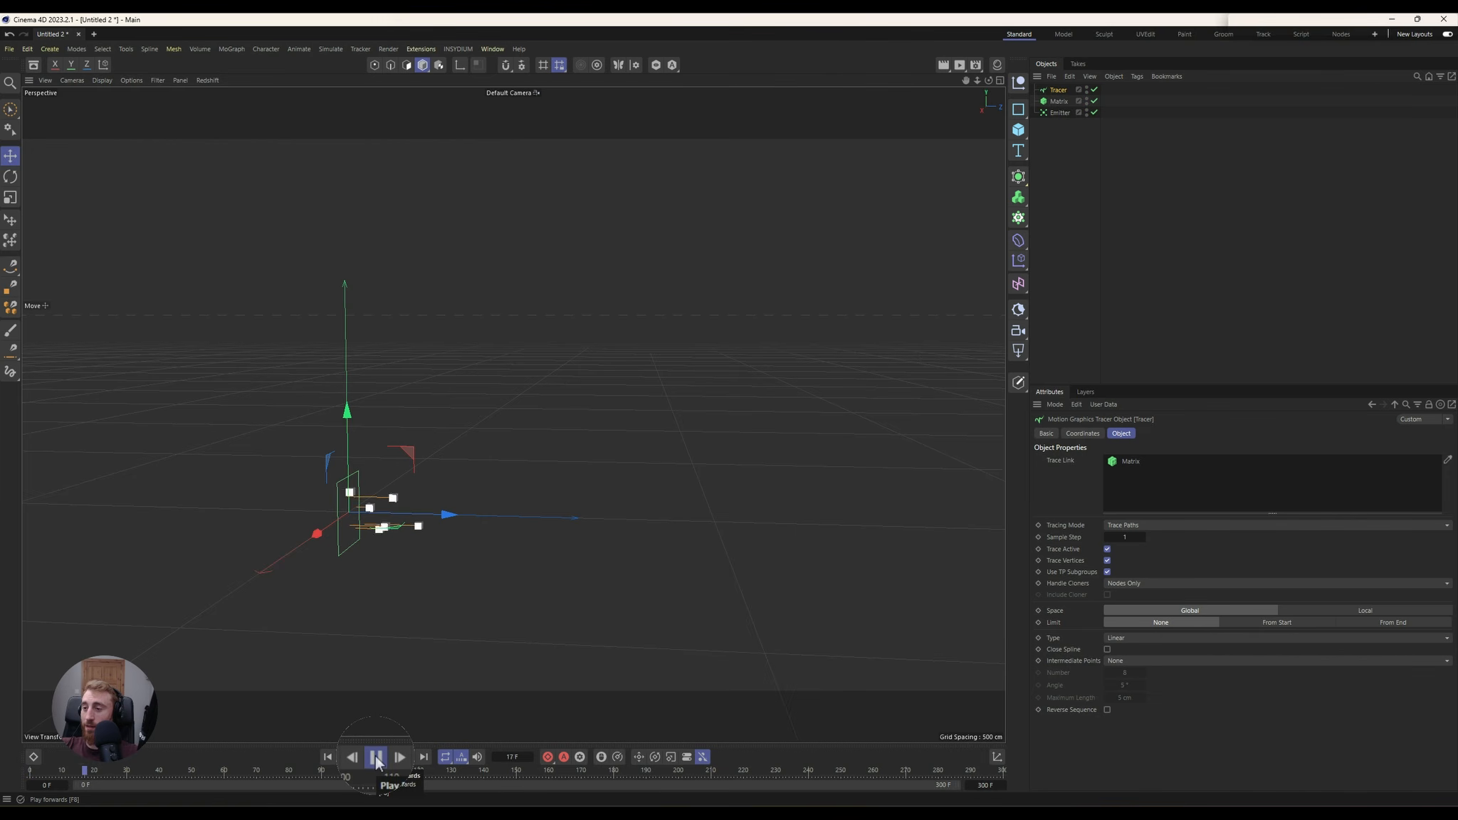
left_click_drag(642, 367, 294, 377, "alt")
left_click_drag(590, 346, 642, 374, "alt")
left_click(374, 759)
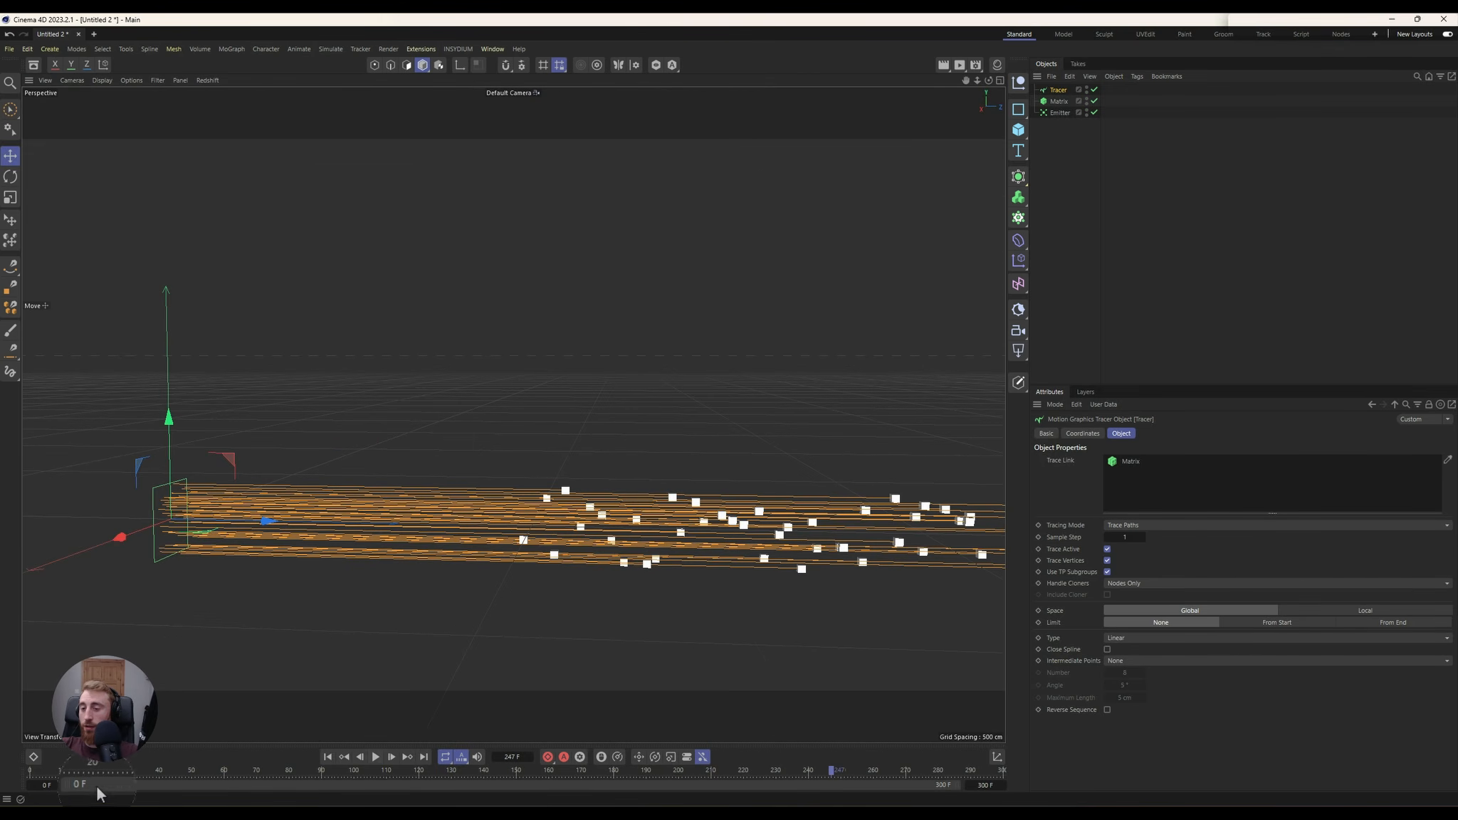
left_click_drag(52, 774, 25, 774)
Step: Add a Turbulence force to the scene with nothing else selected and start playback
left_click(1086, 200)
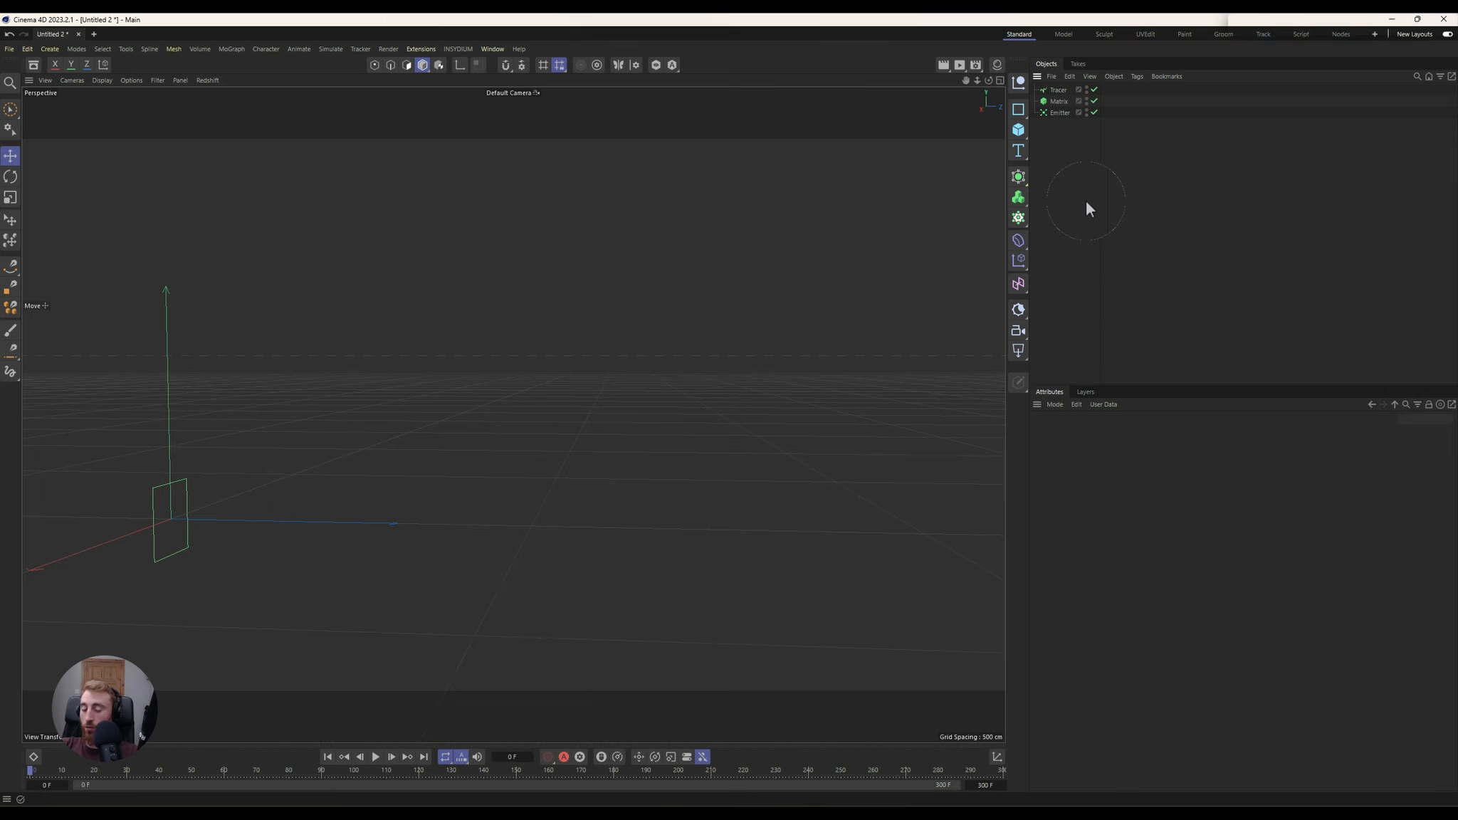
key("shift+c")
type("t")
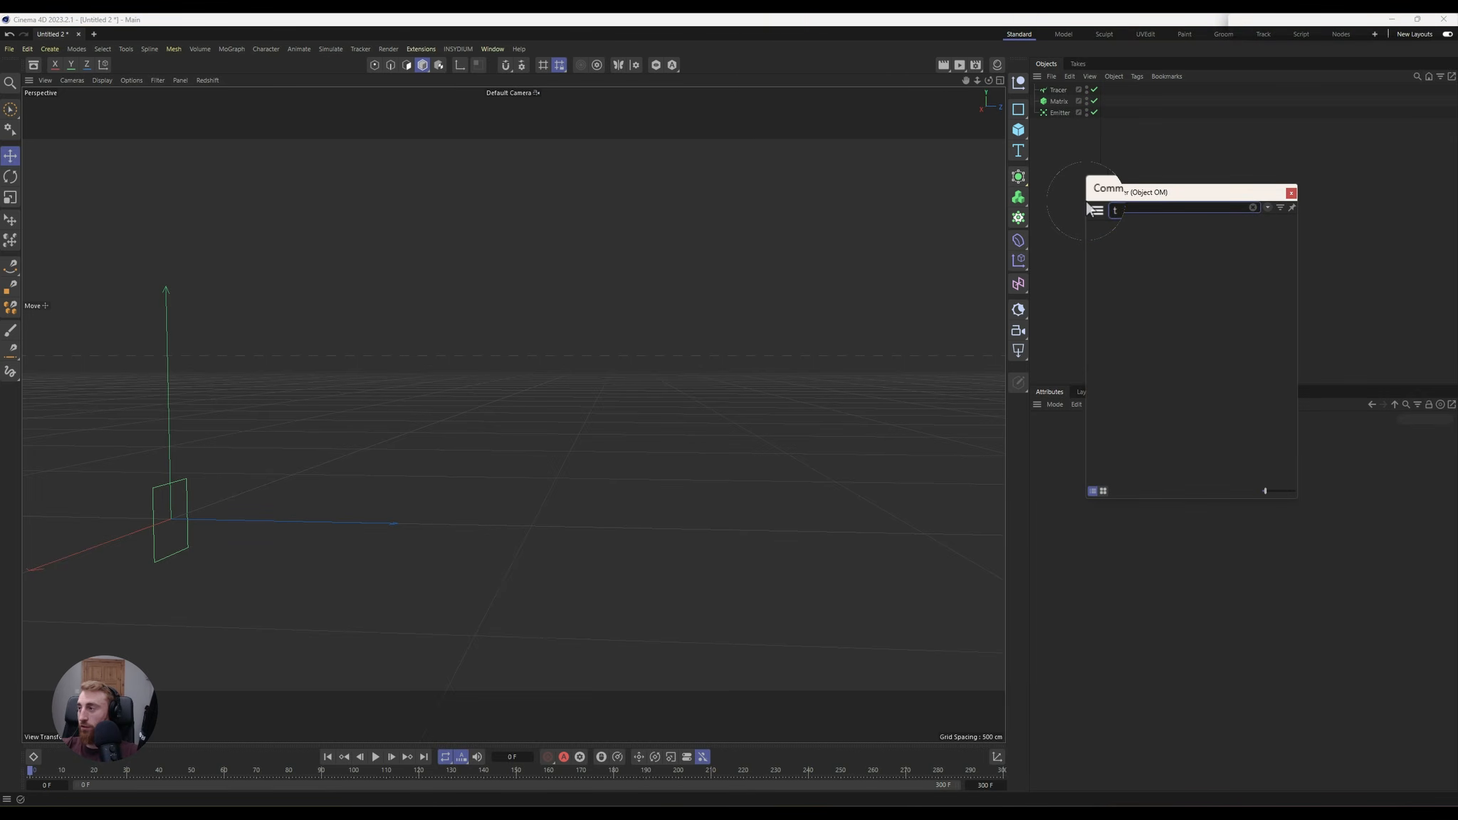
type("ur")
key("Return")
left_click(377, 756)
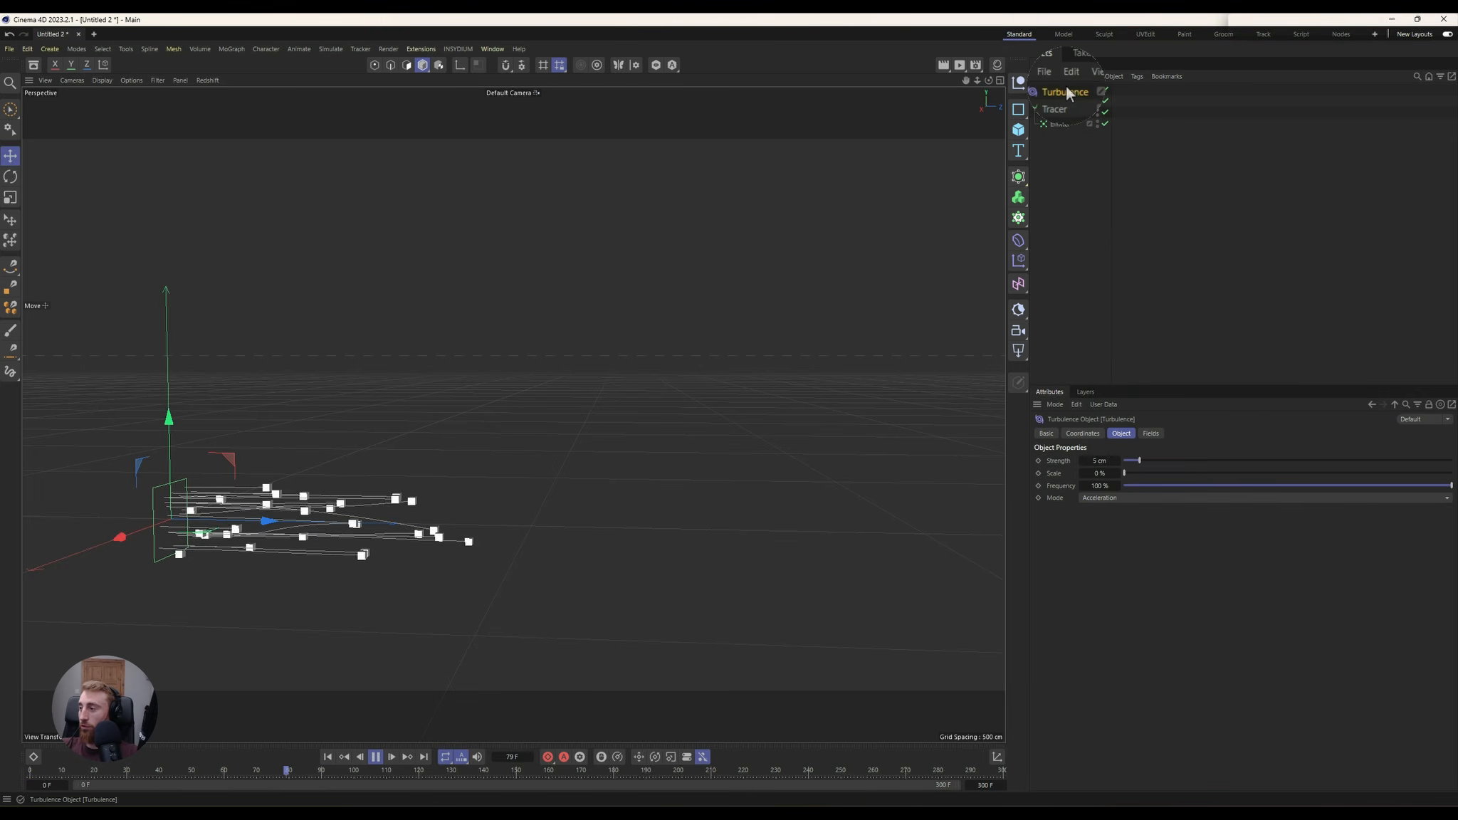
Step: Set the Turbulence strength to about 9.9 cm and scale to about 14.1 % during playback, then stop and return to frame 0
left_click_drag(1141, 464, 1230, 464)
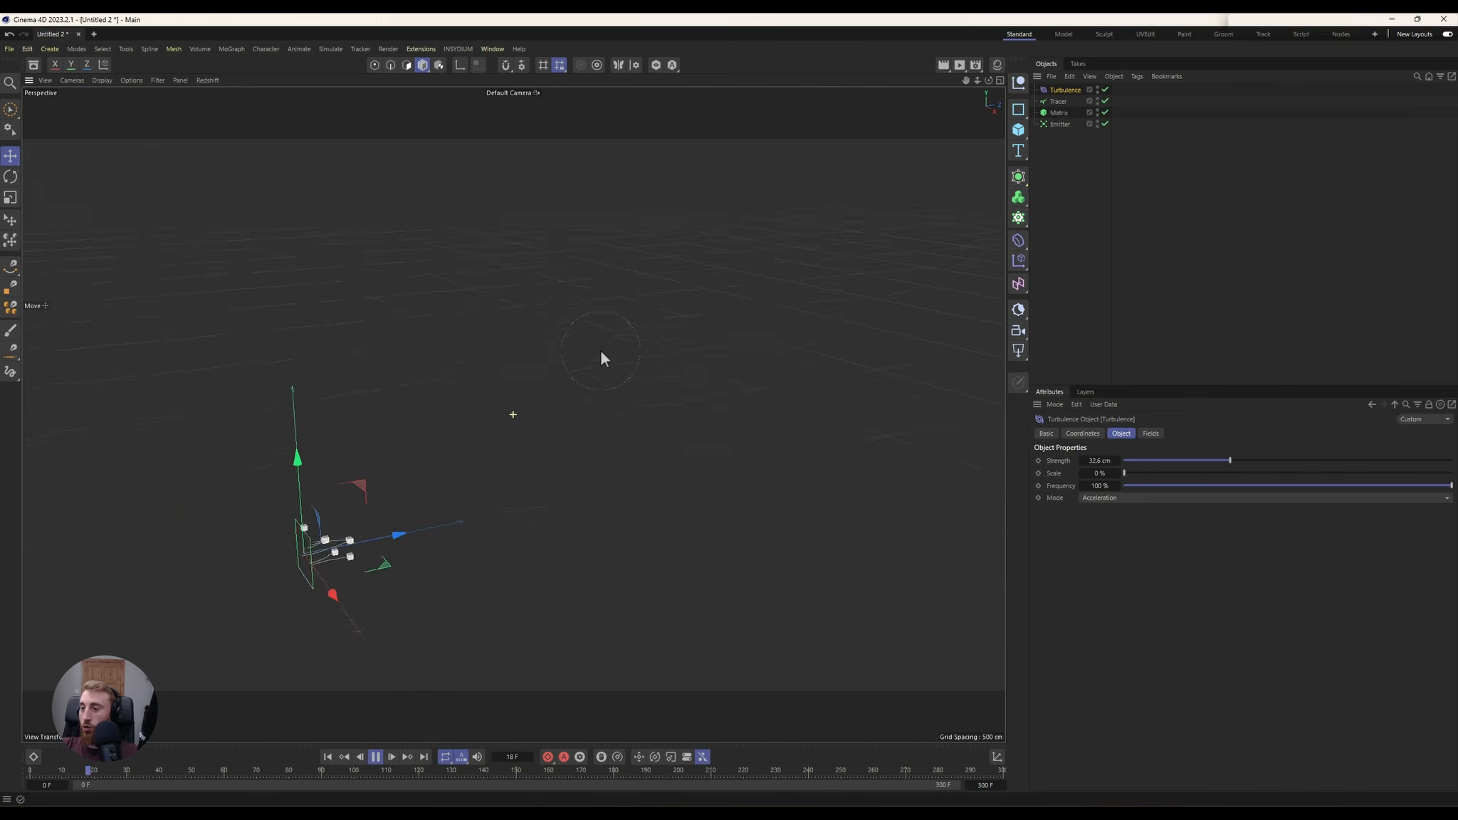
left_click_drag(601, 351, 547, 323, "alt")
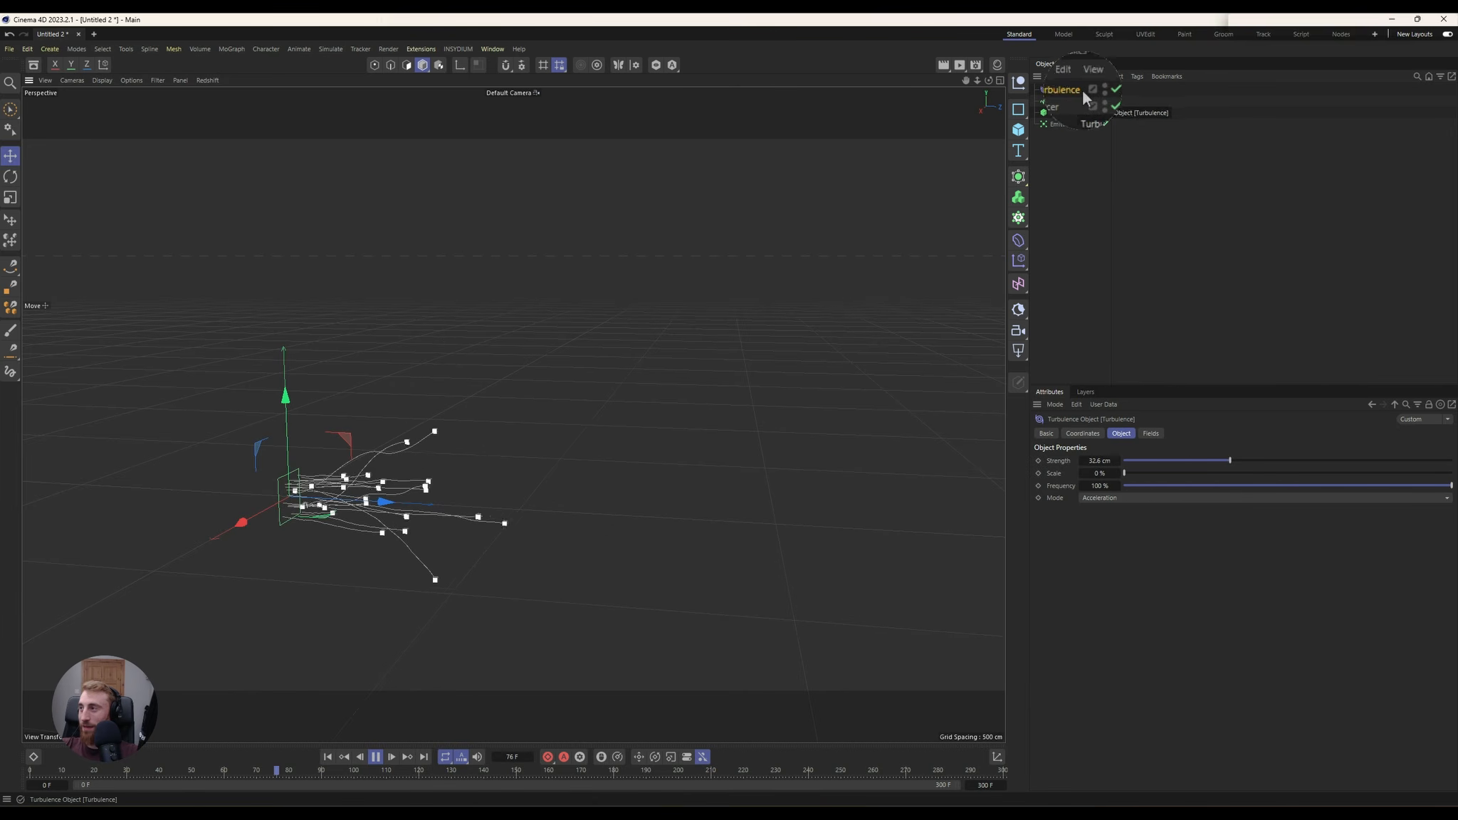
left_click(1173, 461)
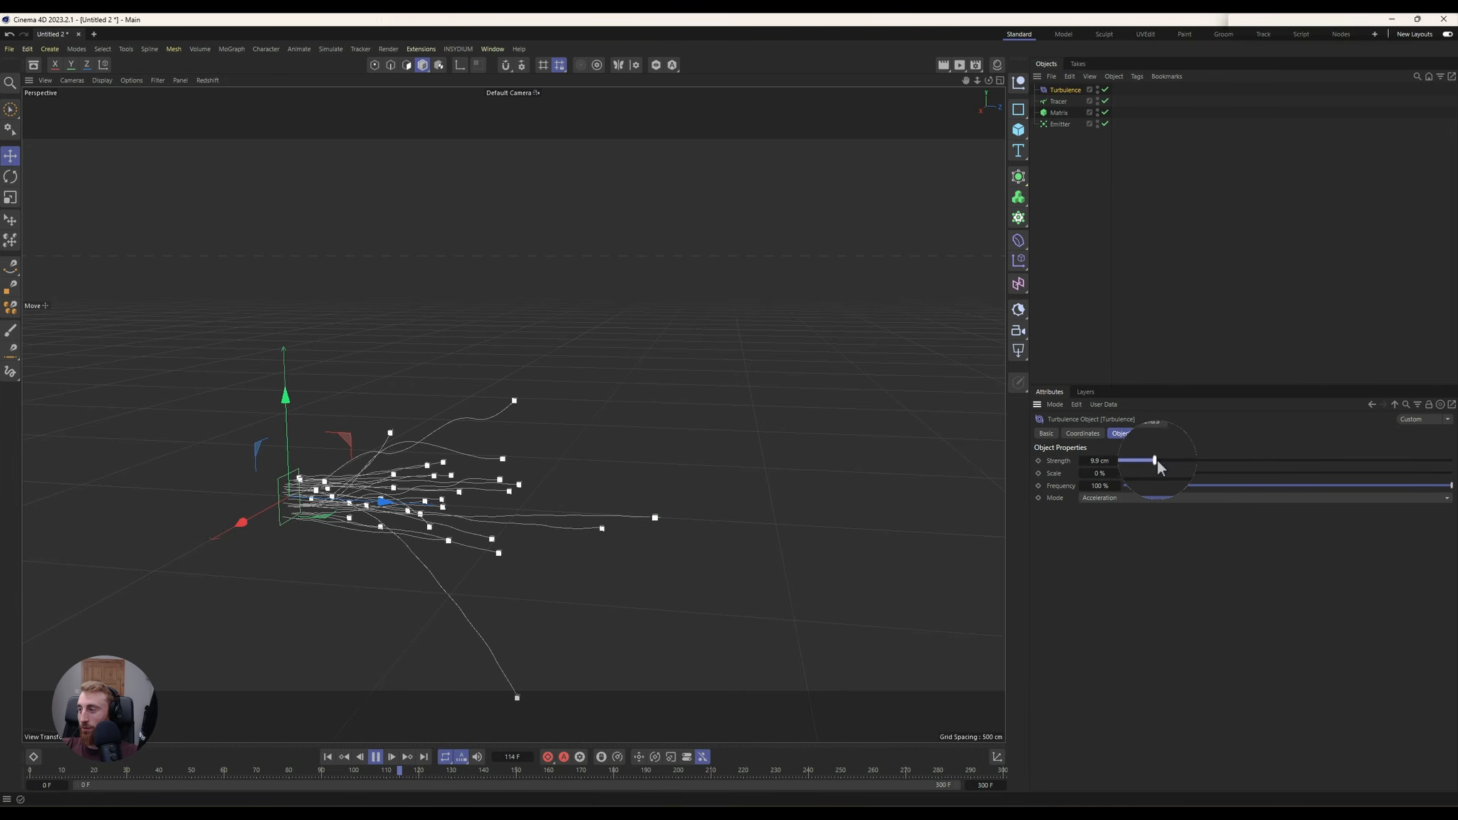
mouse_move(605, 445)
left_mouse_down("alt")
mouse_move(528, 431)
mouse_move(367, 467)
mouse_move(625, 457)
left_mouse_up("alt")
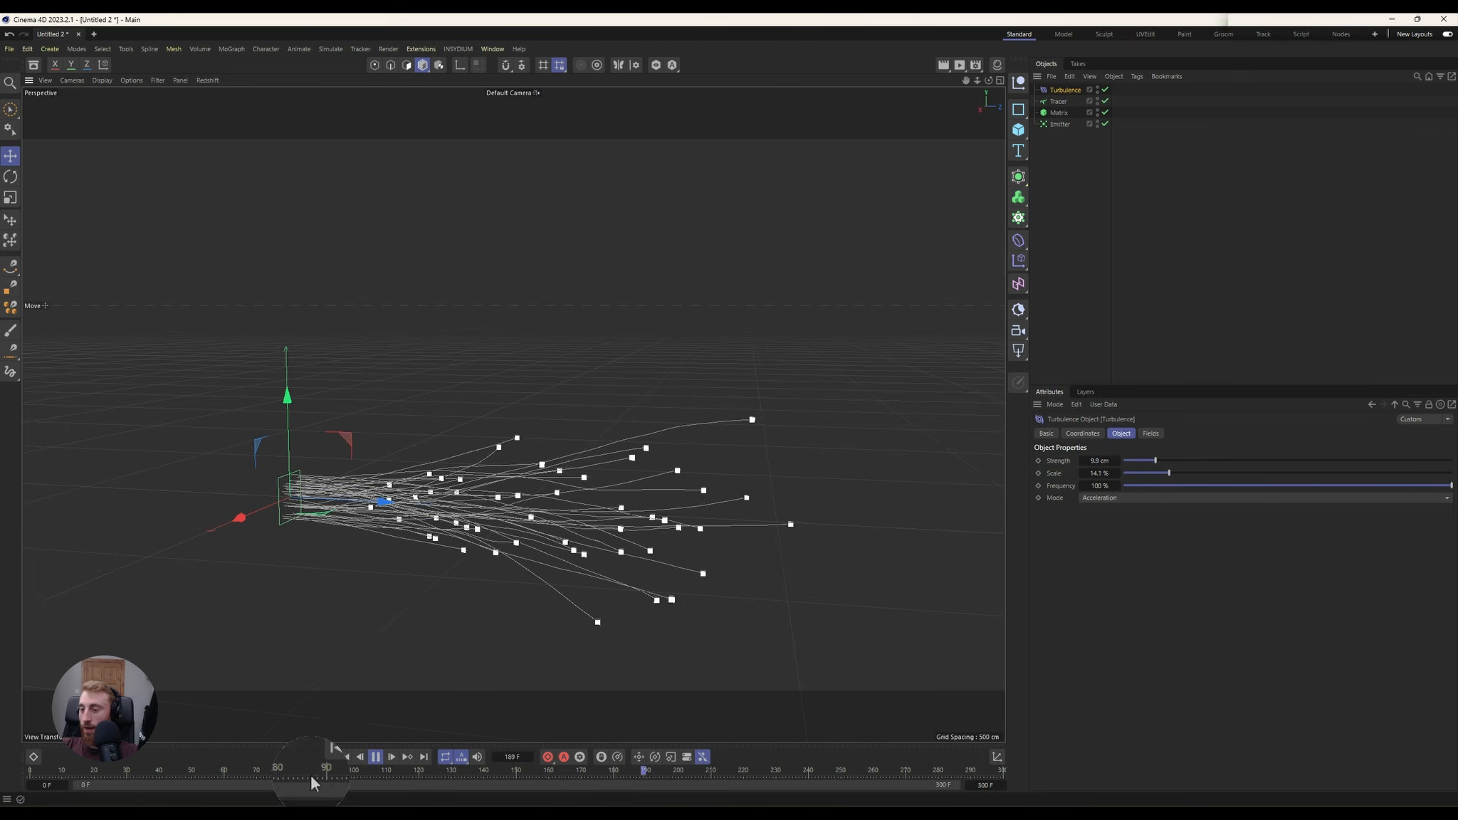
left_click(372, 756)
left_click(31, 771)
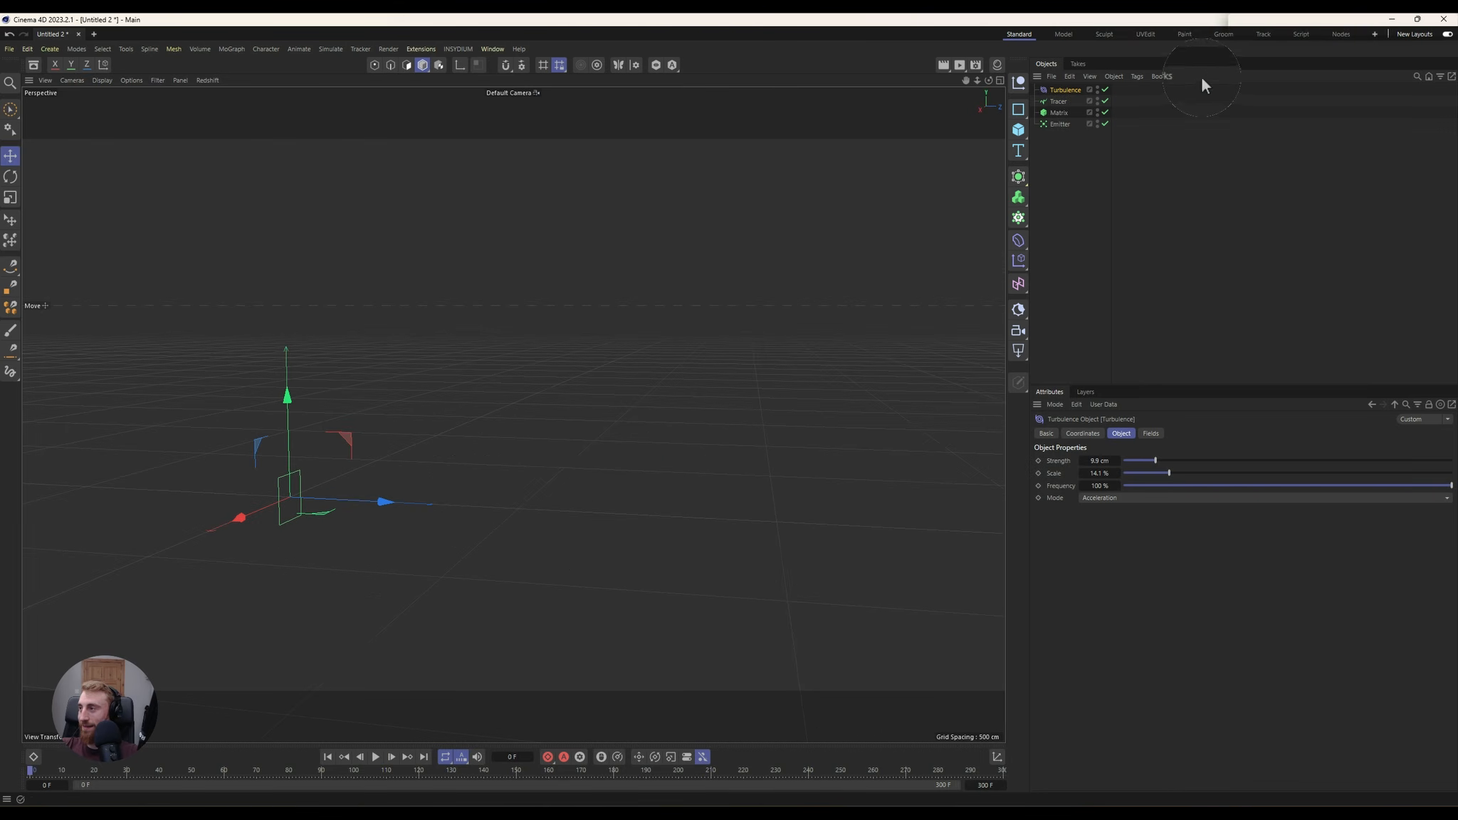
Step: Set the Tracer's tracing mode to Connect All Objects and play the animation
left_click(1058, 101)
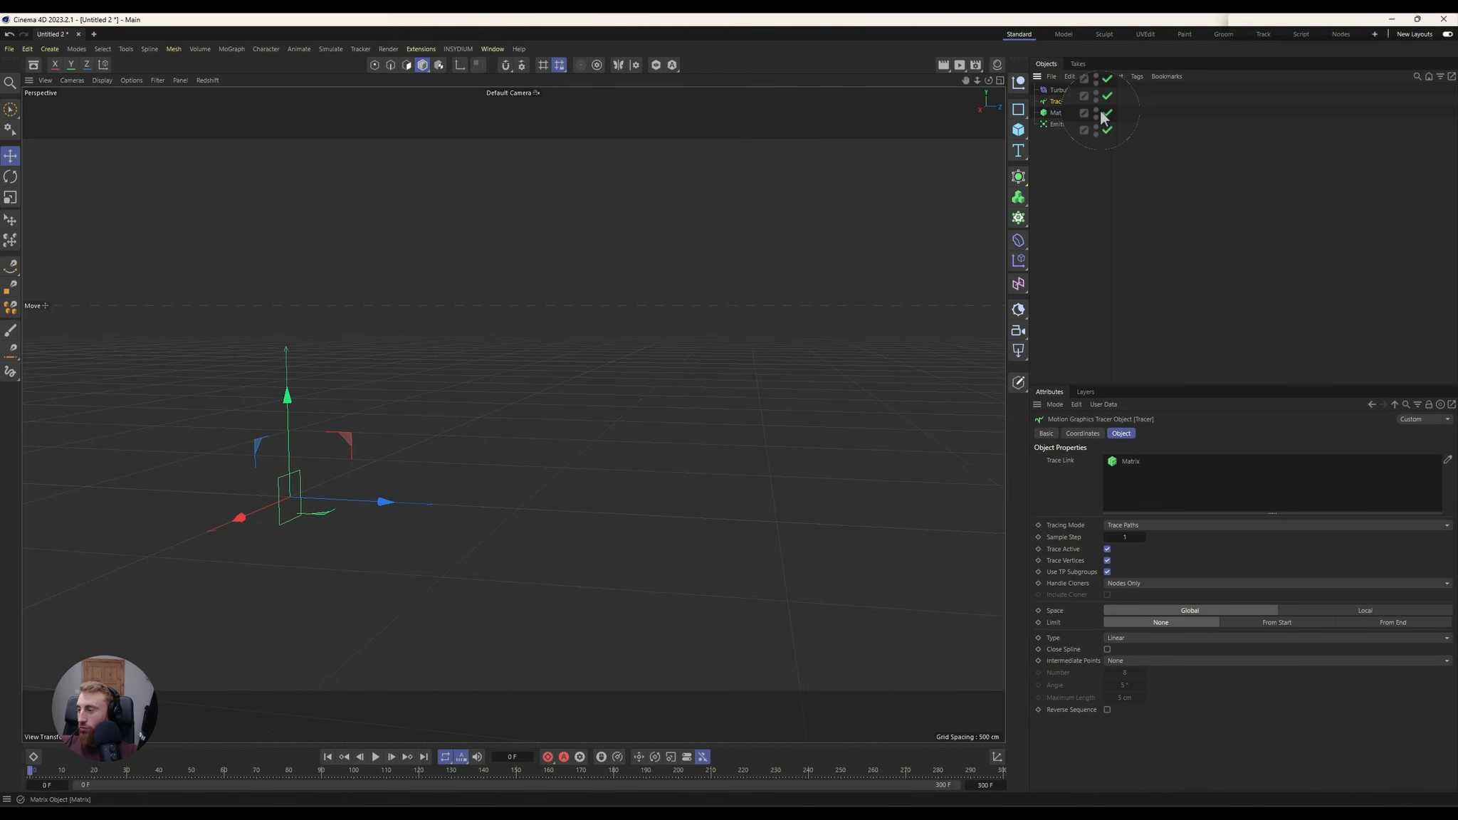
left_click(1150, 638)
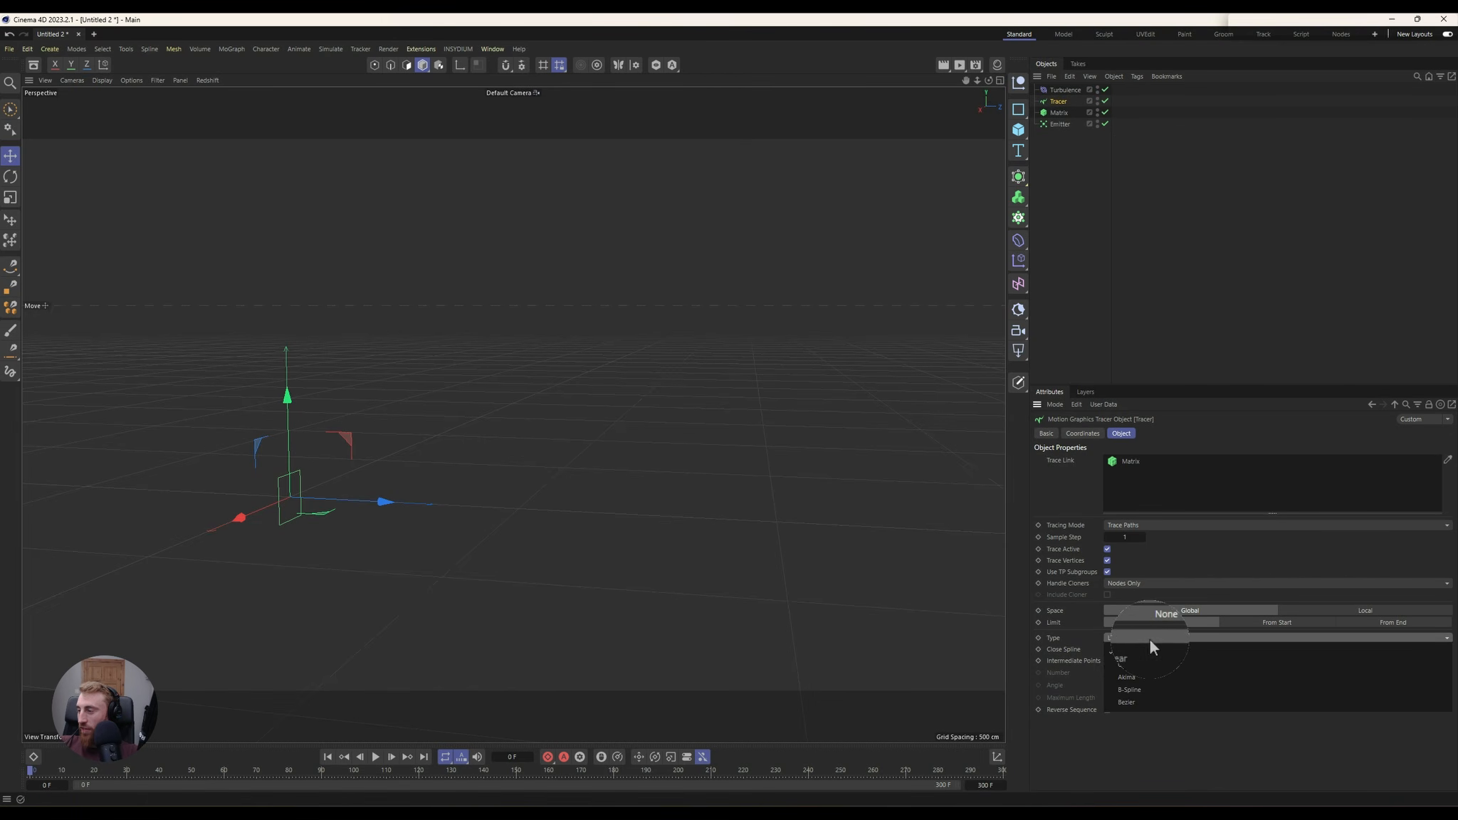
left_click(1192, 553)
left_click(1188, 526)
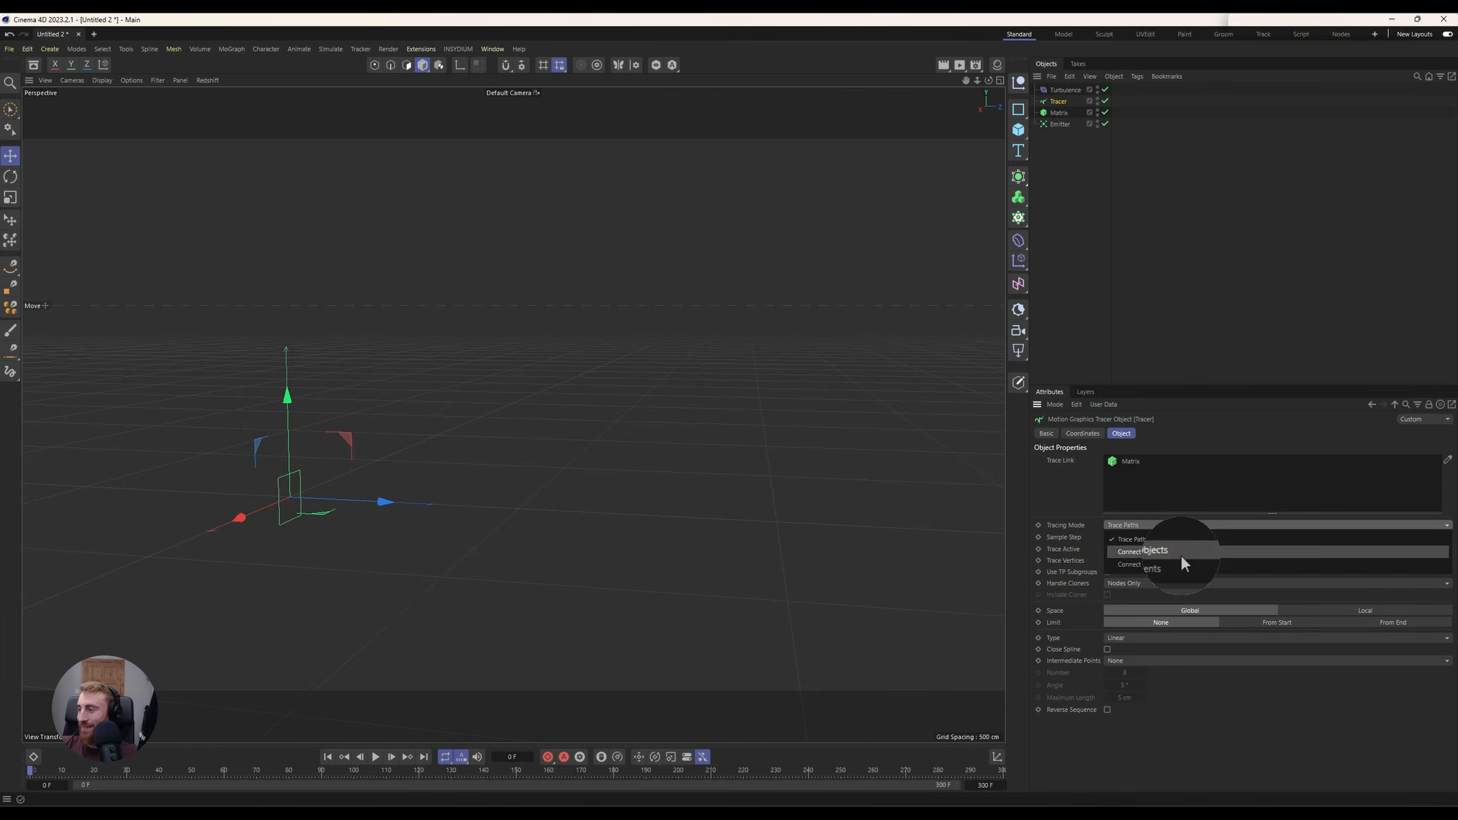
left_click(1181, 556)
key("F8")
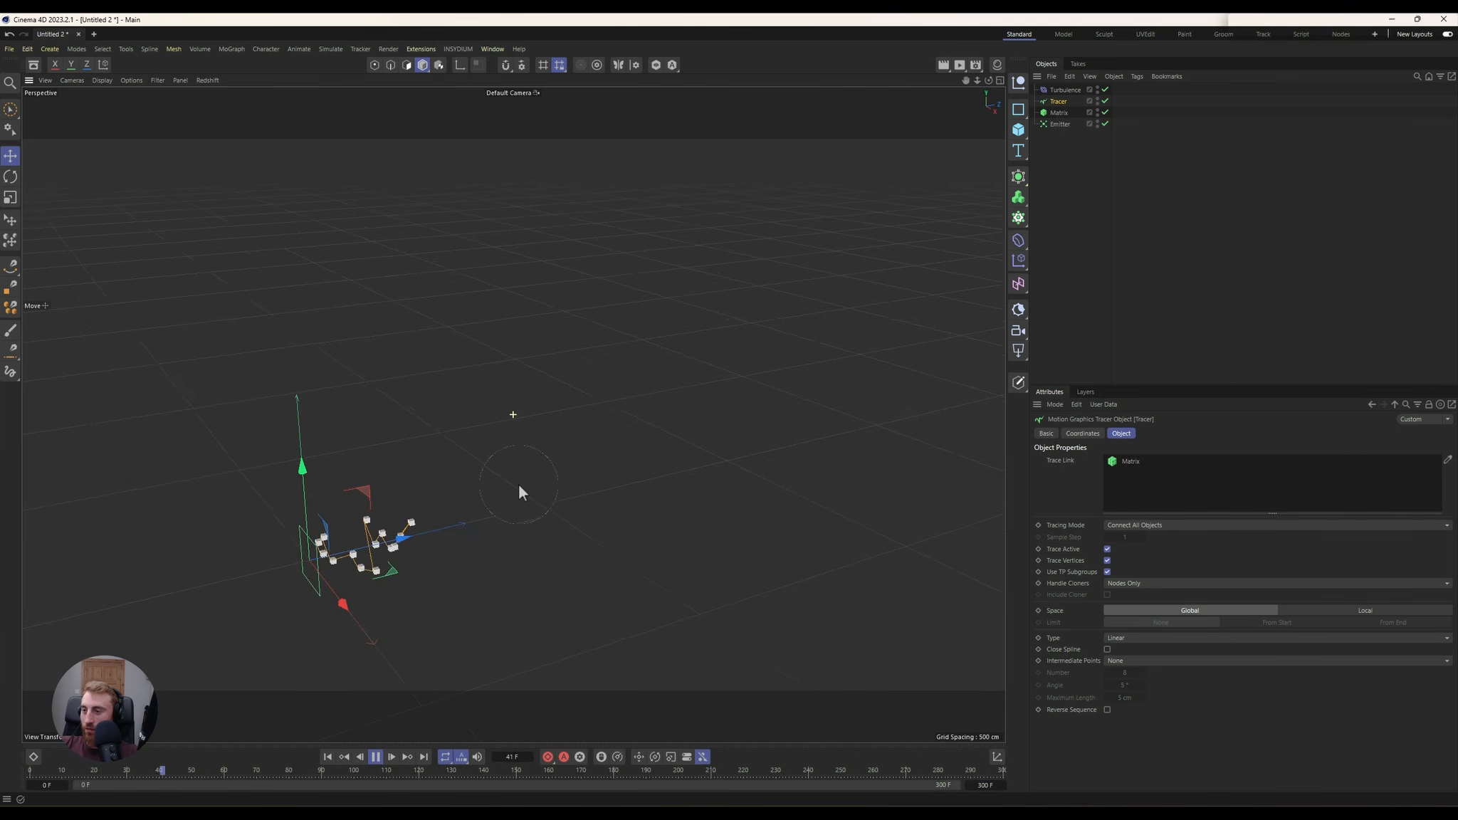
Step: Examine the connecting trails from several angles during playback, switching the Turbulence force off and on again
scroll(456, 544, "up", 5)
left_click_drag(558, 523, 500, 442, "alt")
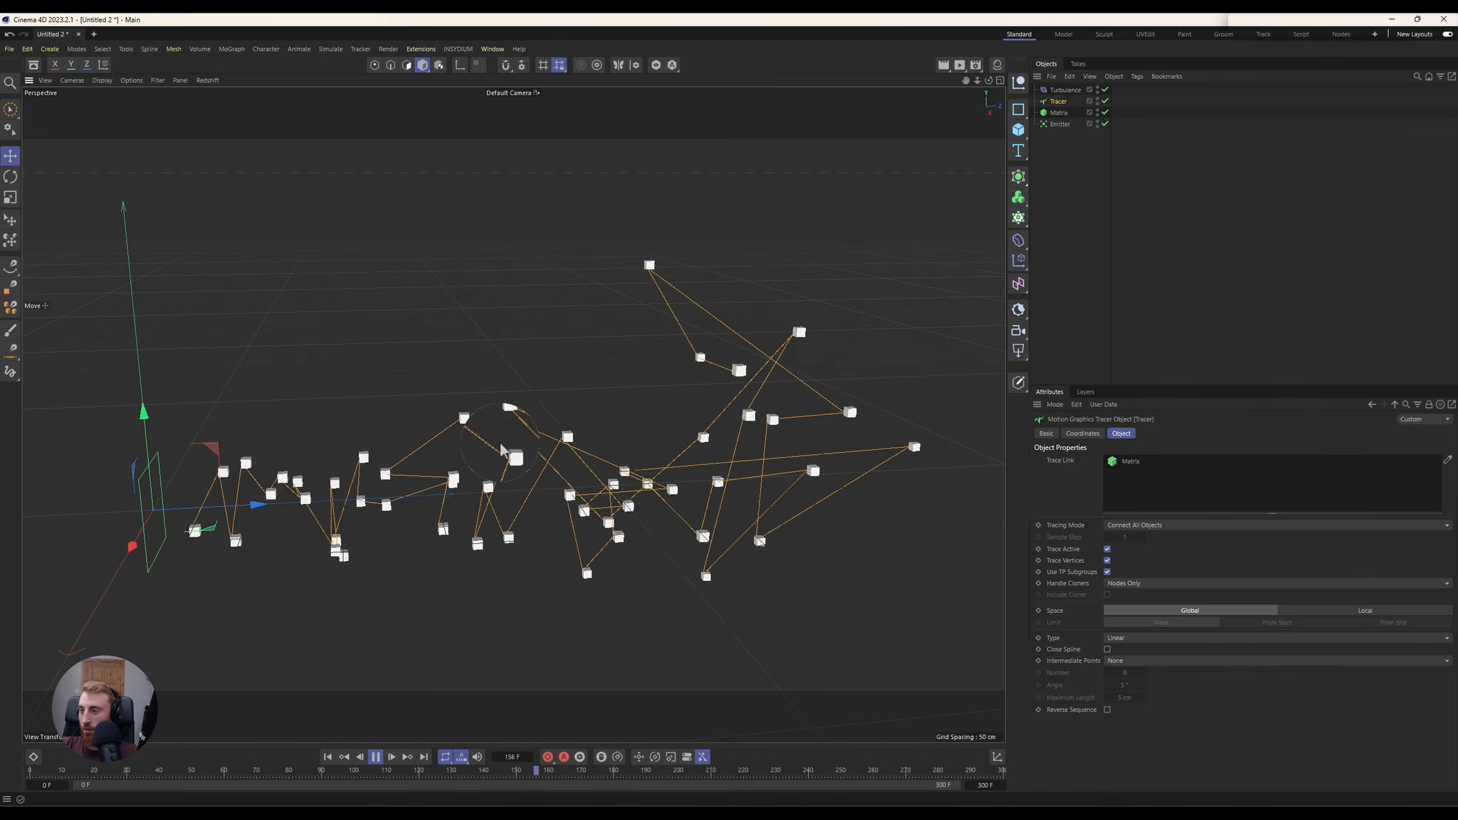
left_click(1105, 90)
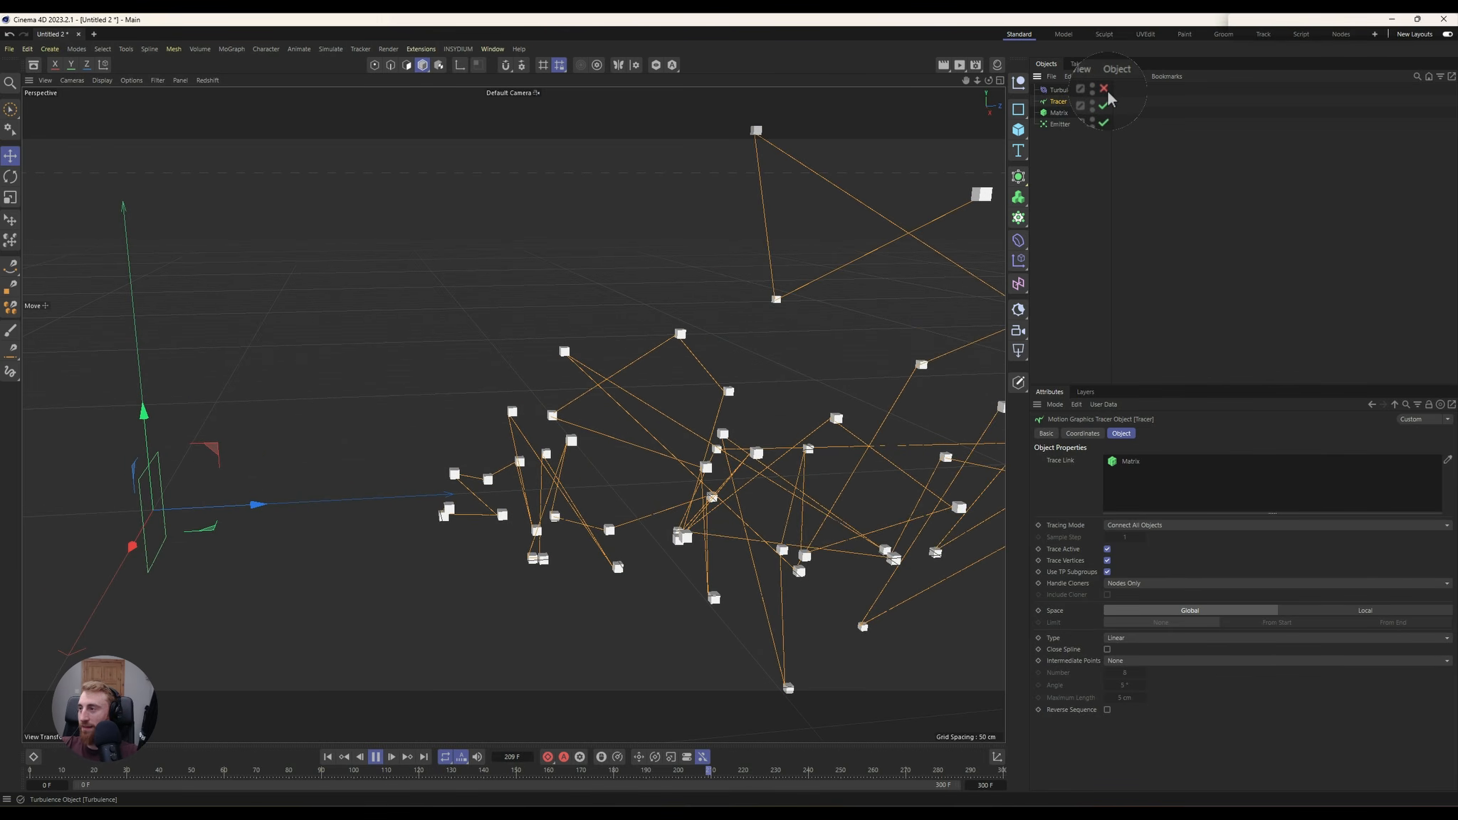
left_click(1104, 89)
scroll(754, 397, "down", 5)
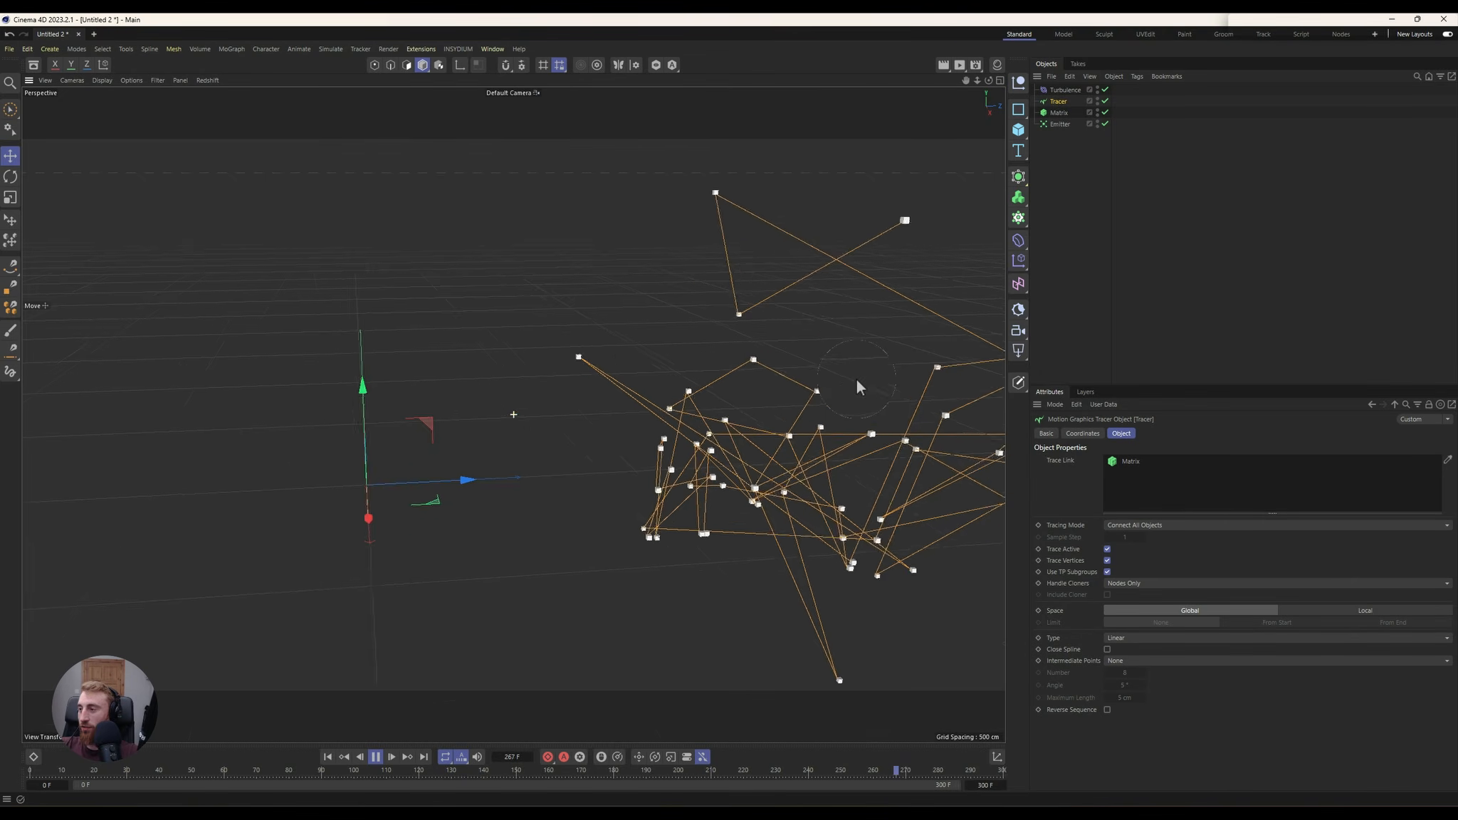
left_click_drag(857, 380, 366, 127, "alt")
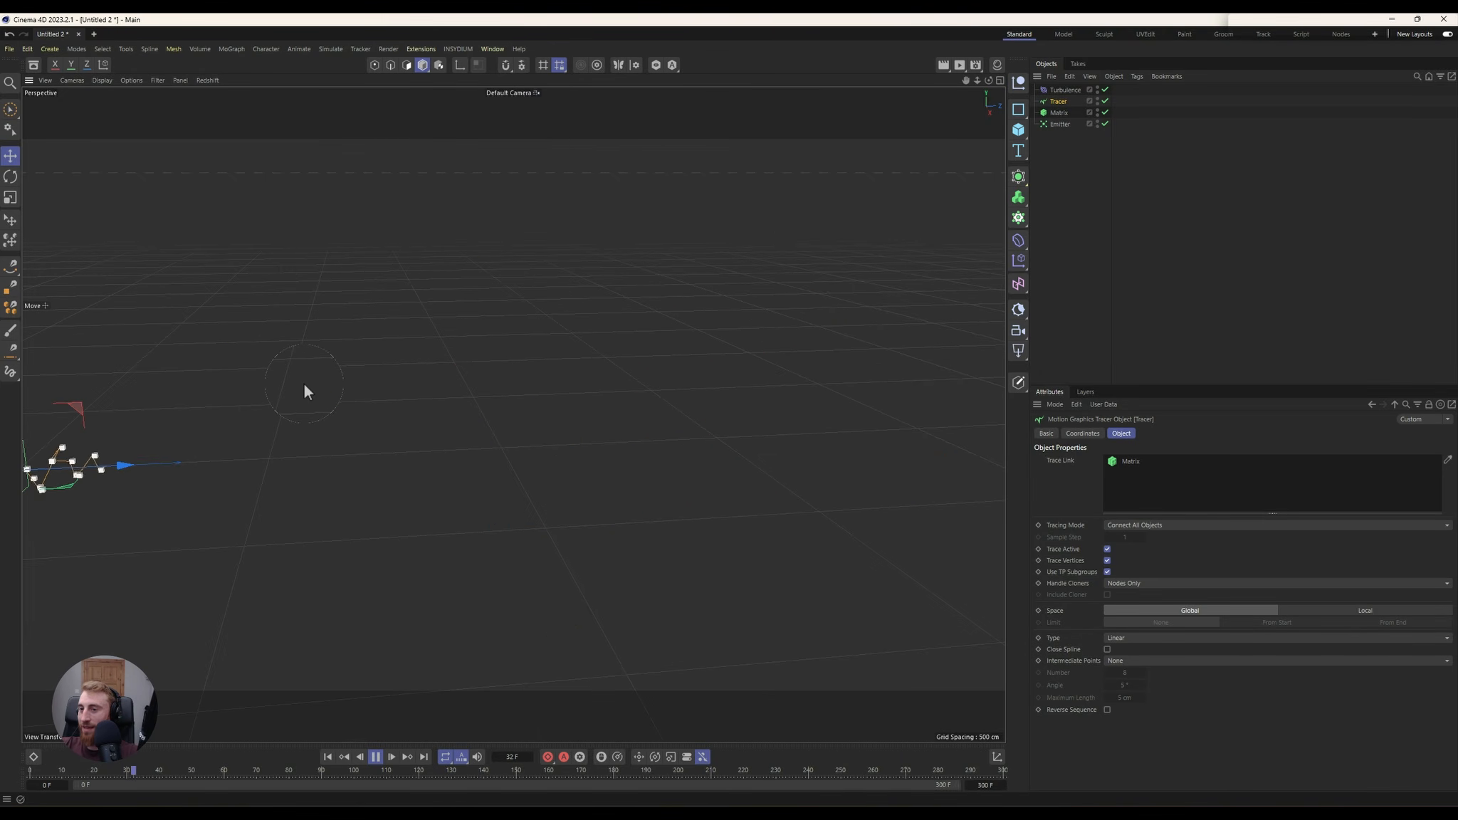
left_click_drag(304, 388, 516, 409, "alt")
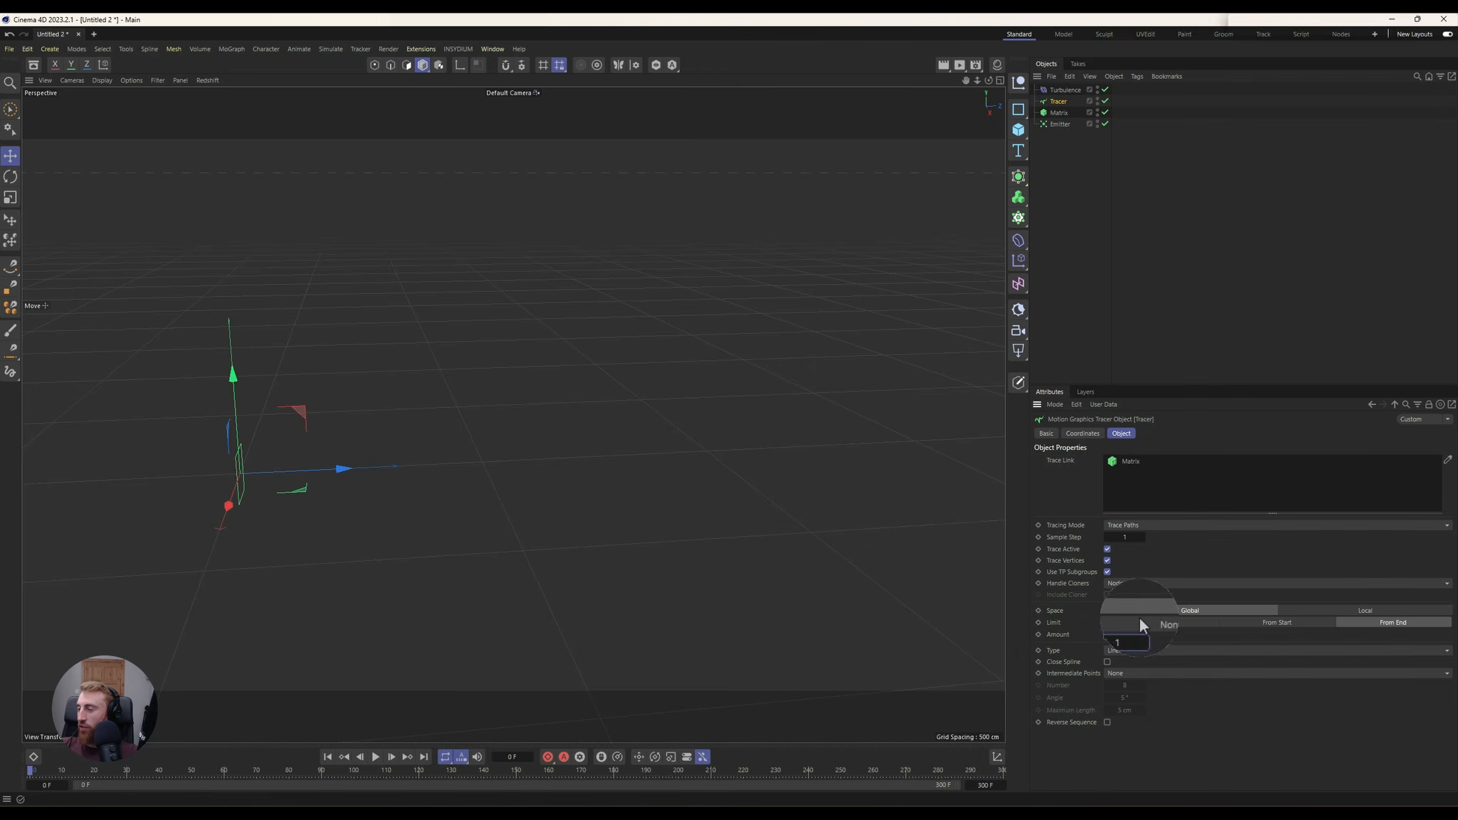
Step: Return the Tracer to Trace Paths, limit the trails From End with an amount of 20, and play from frame 0
left_click(1139, 619)
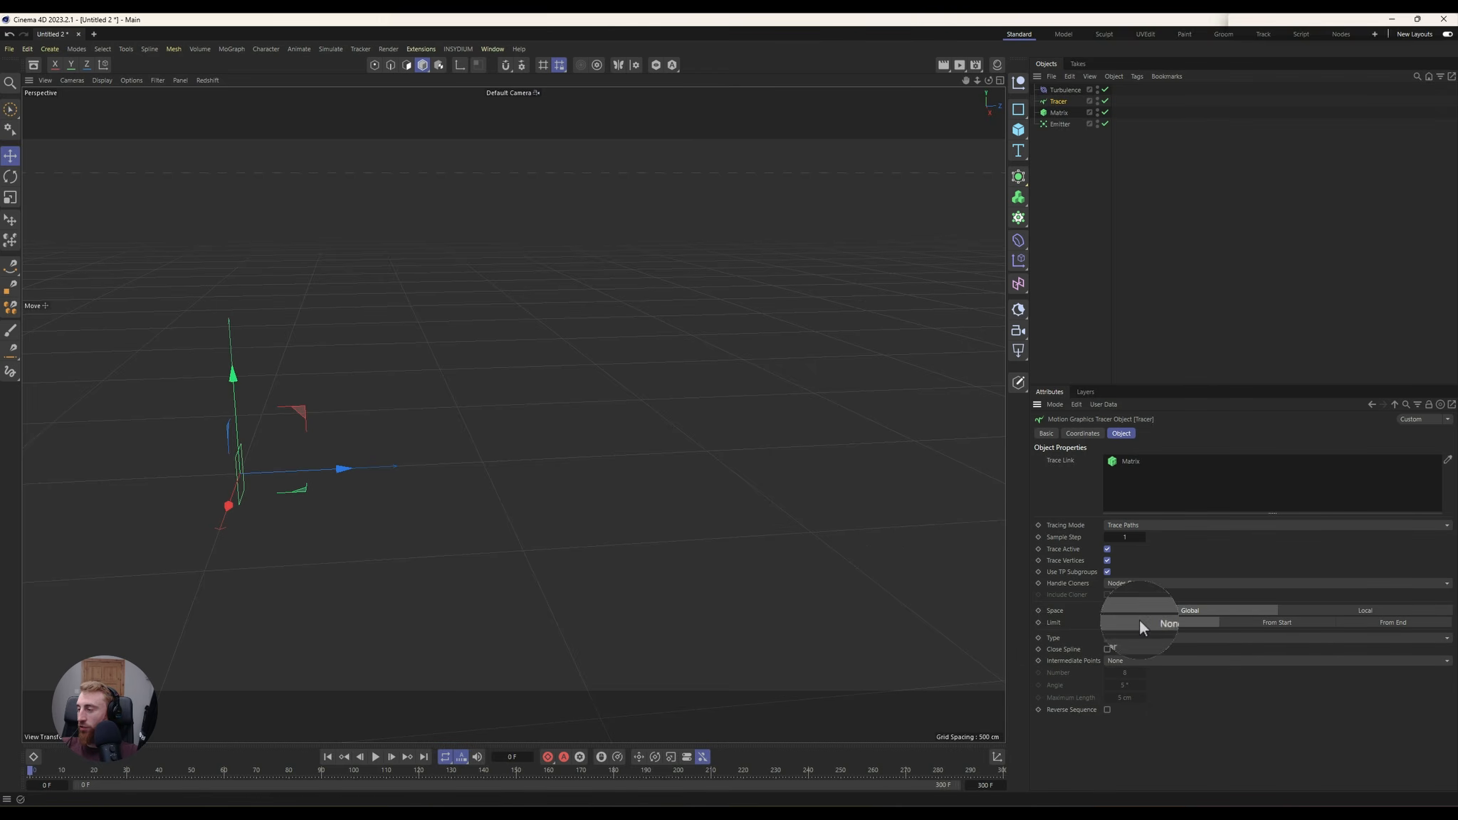
left_click(1392, 624)
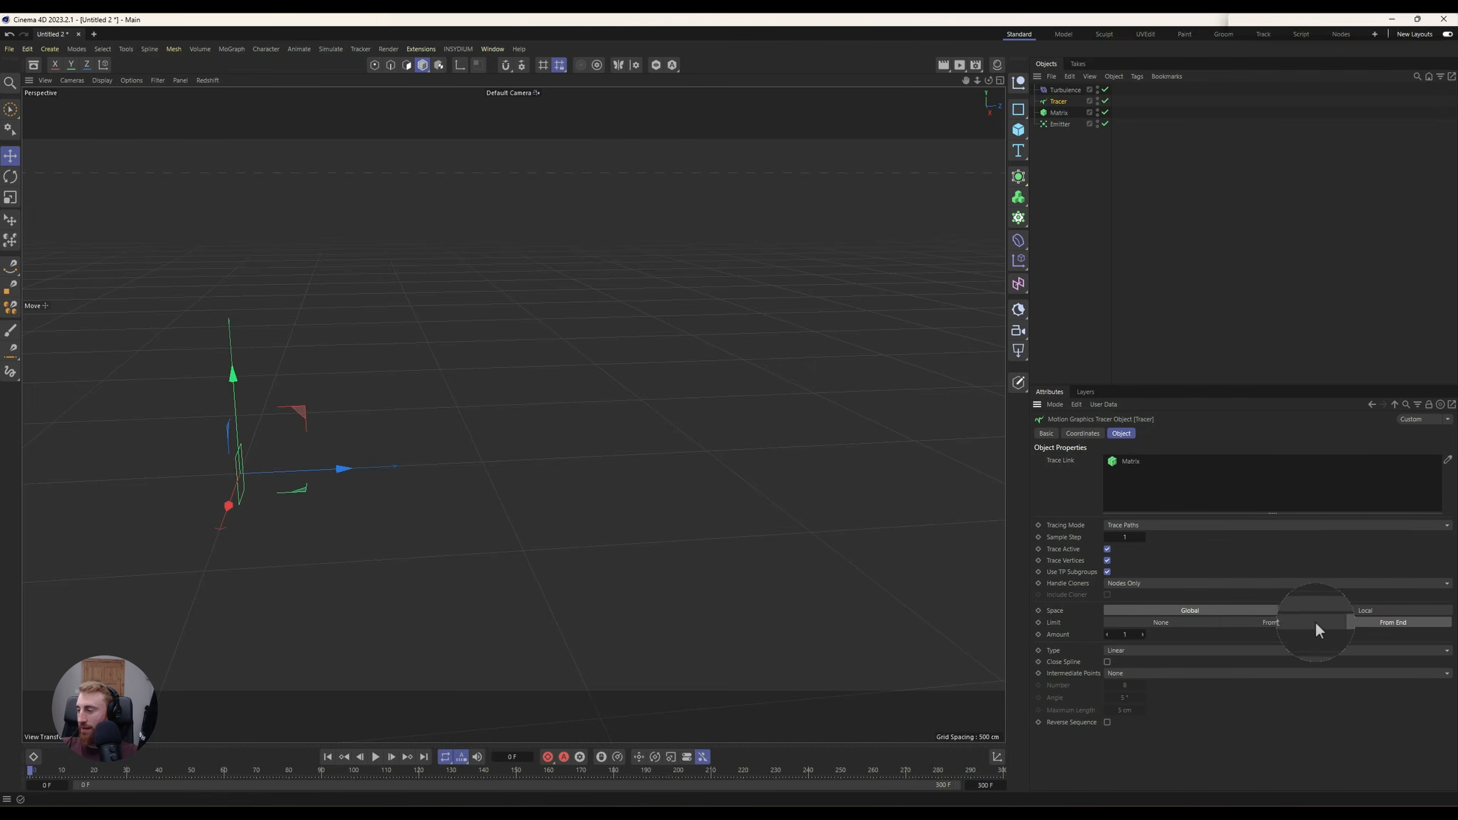
double_click(1129, 632)
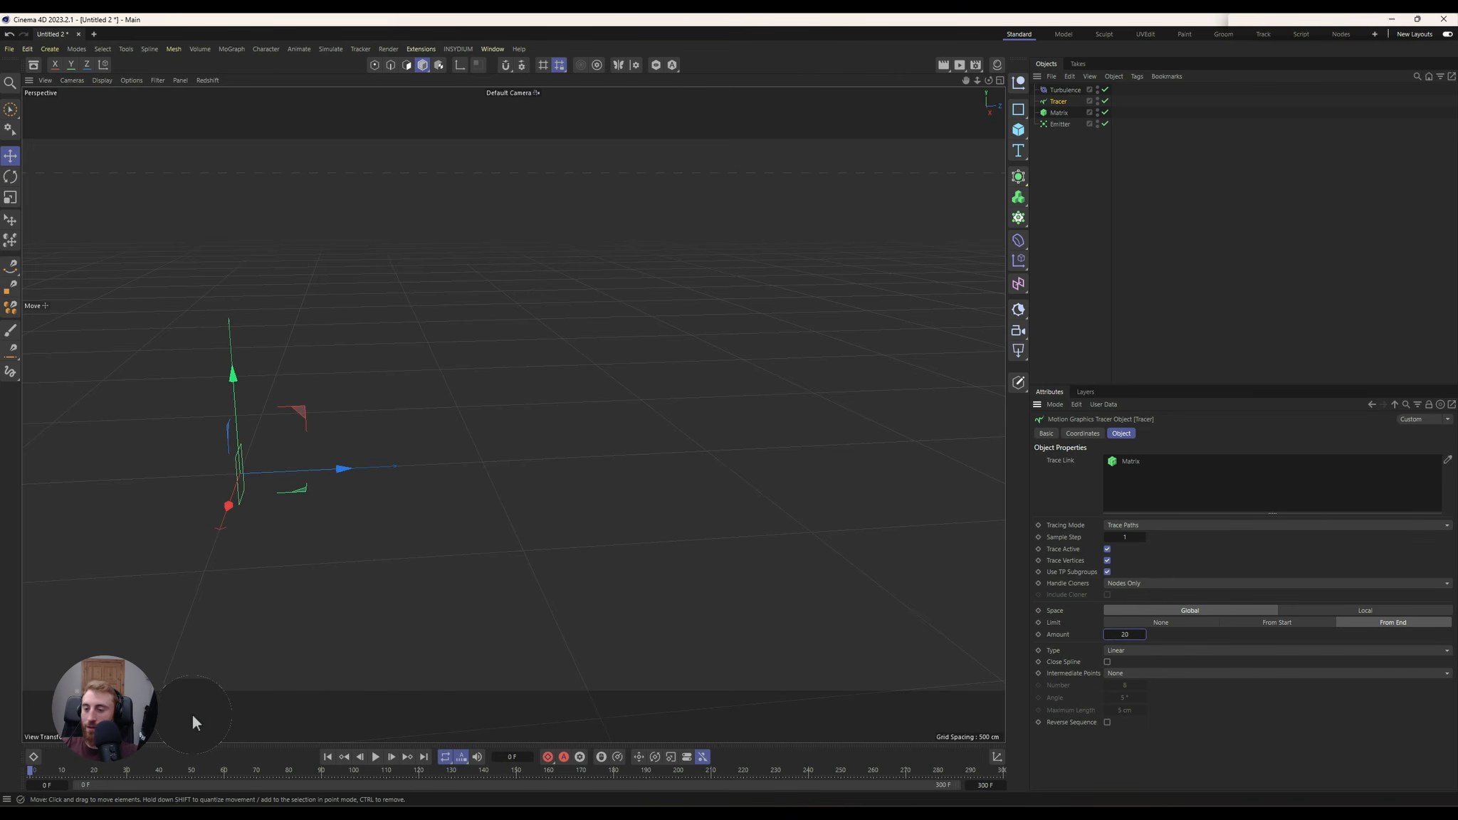
left_click_drag(45, 770, 2, 768)
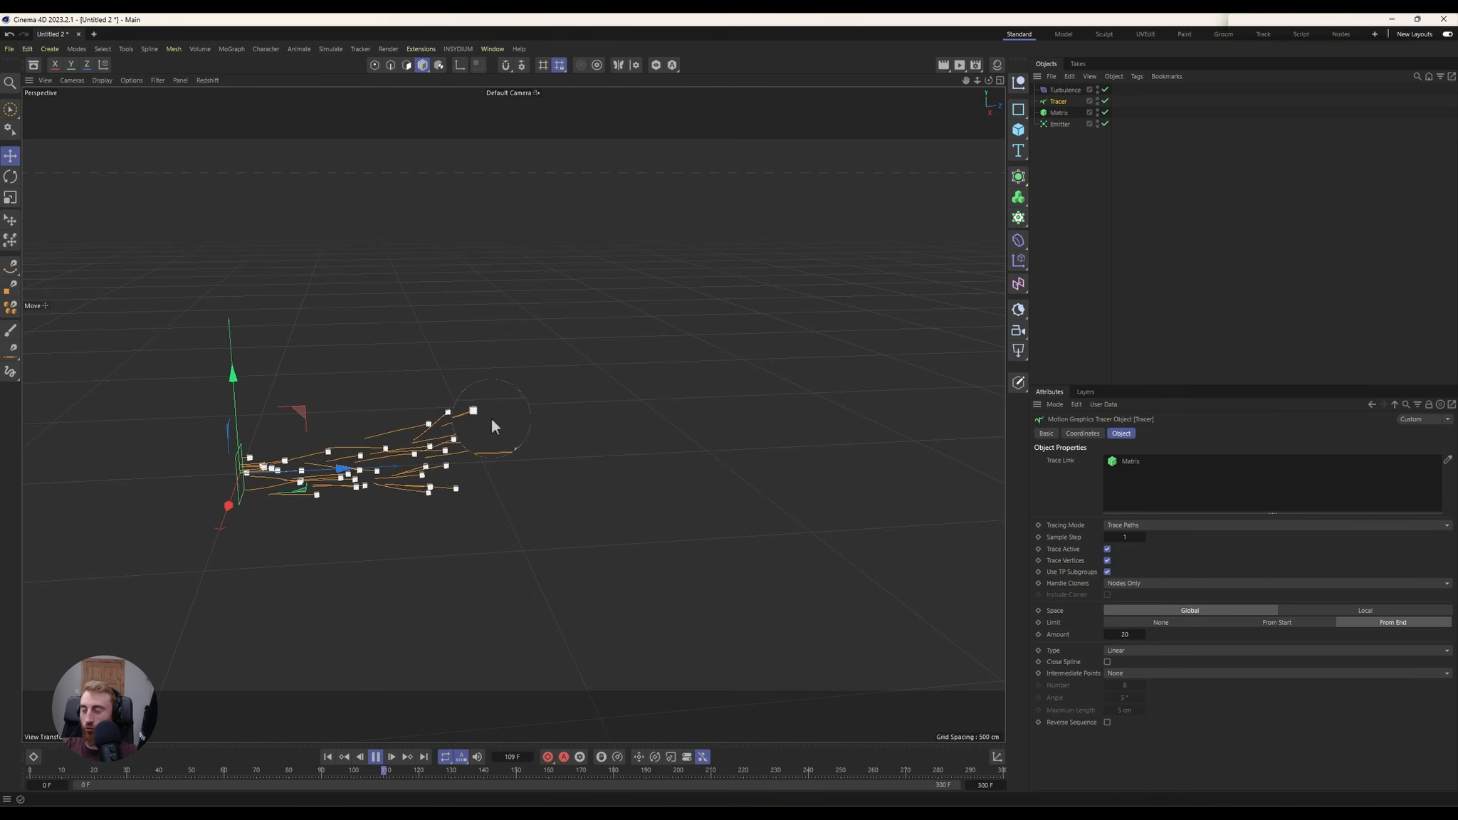
left_click_drag(559, 389, 211, 397, "alt")
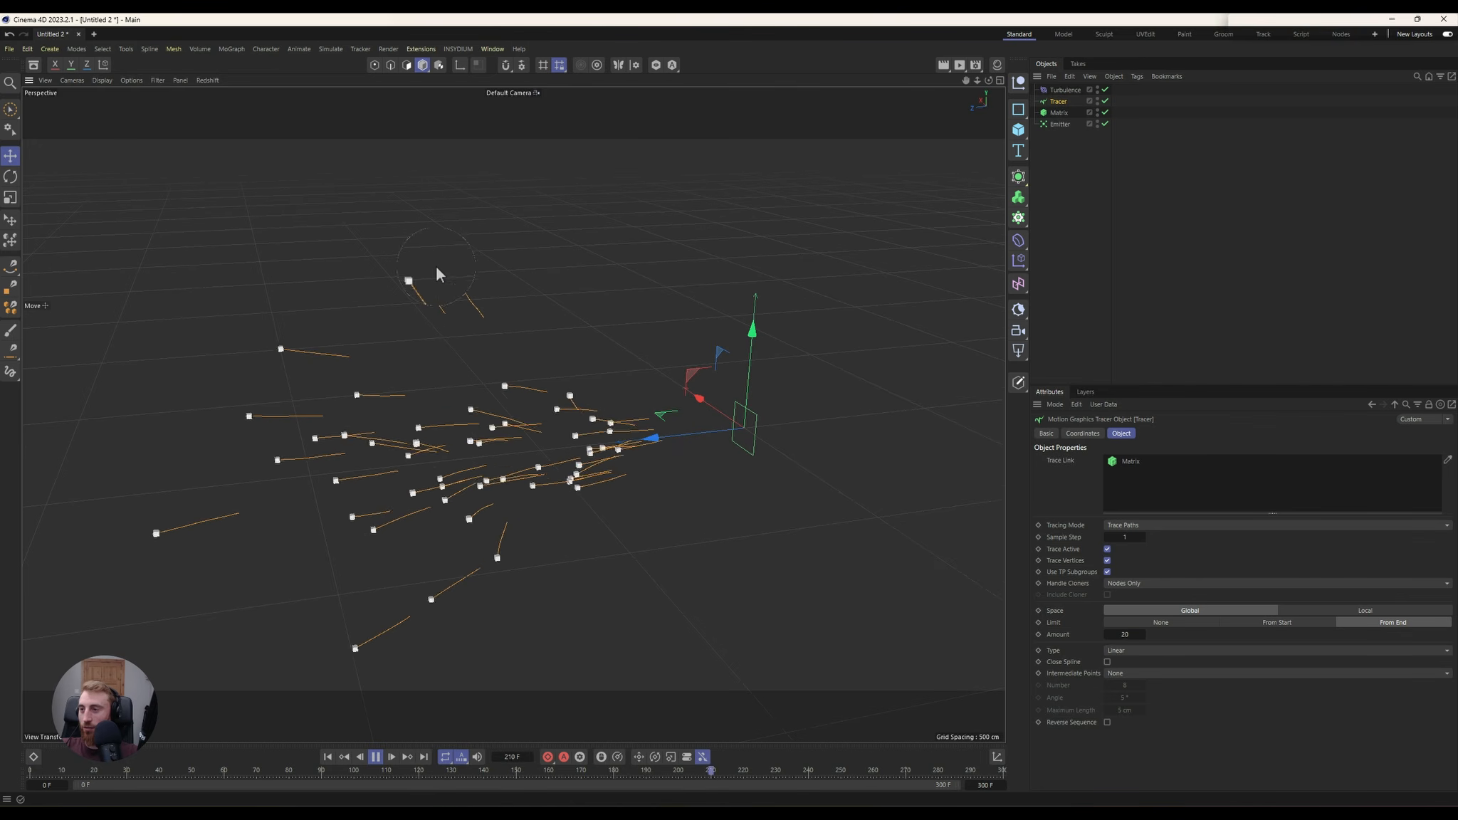
left_click_drag(505, 253, 663, 300, "alt")
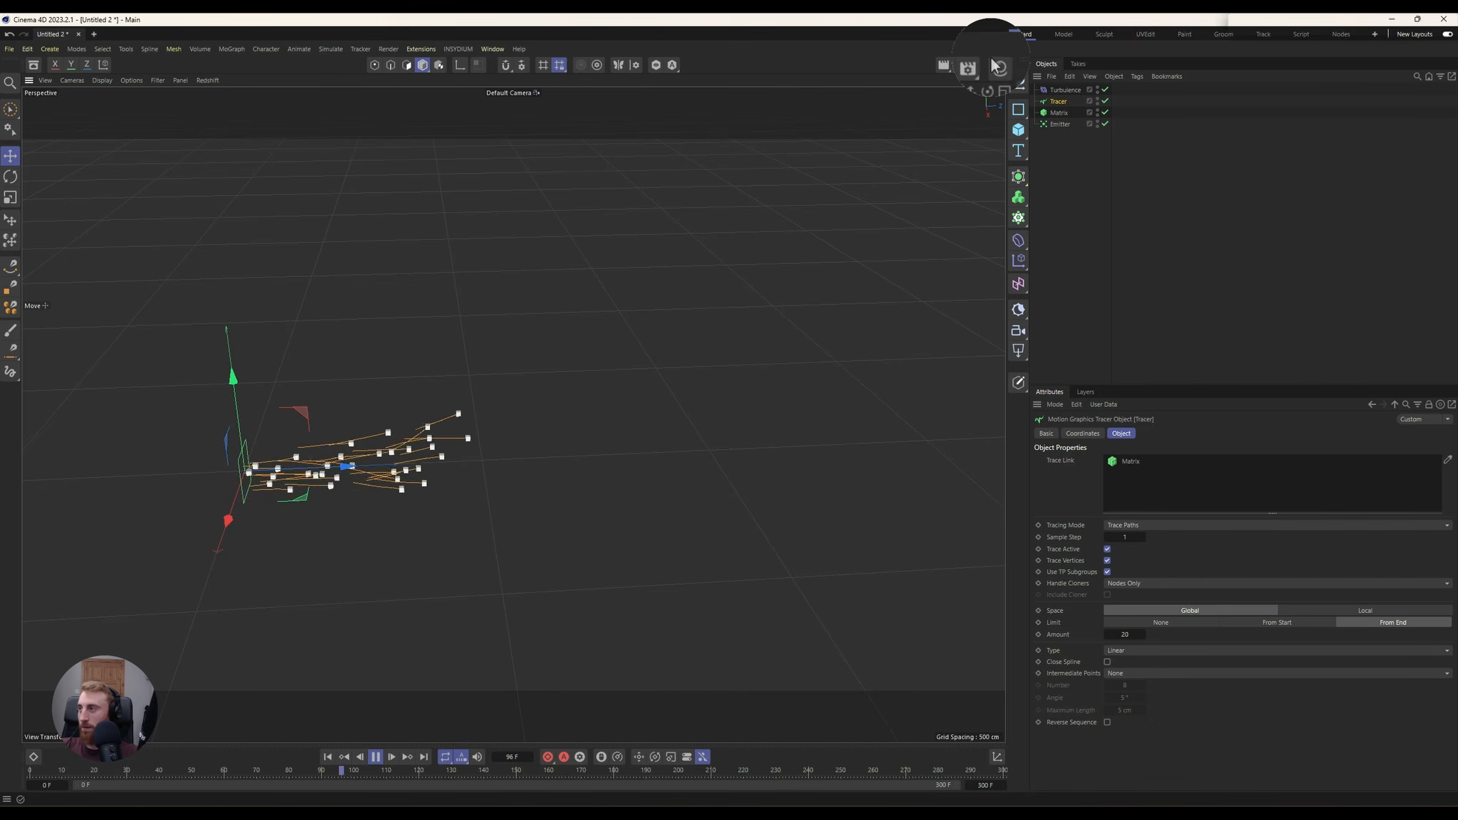
Step: Delete the Turbulence force from the scene
left_click(1068, 90)
key("Delete")
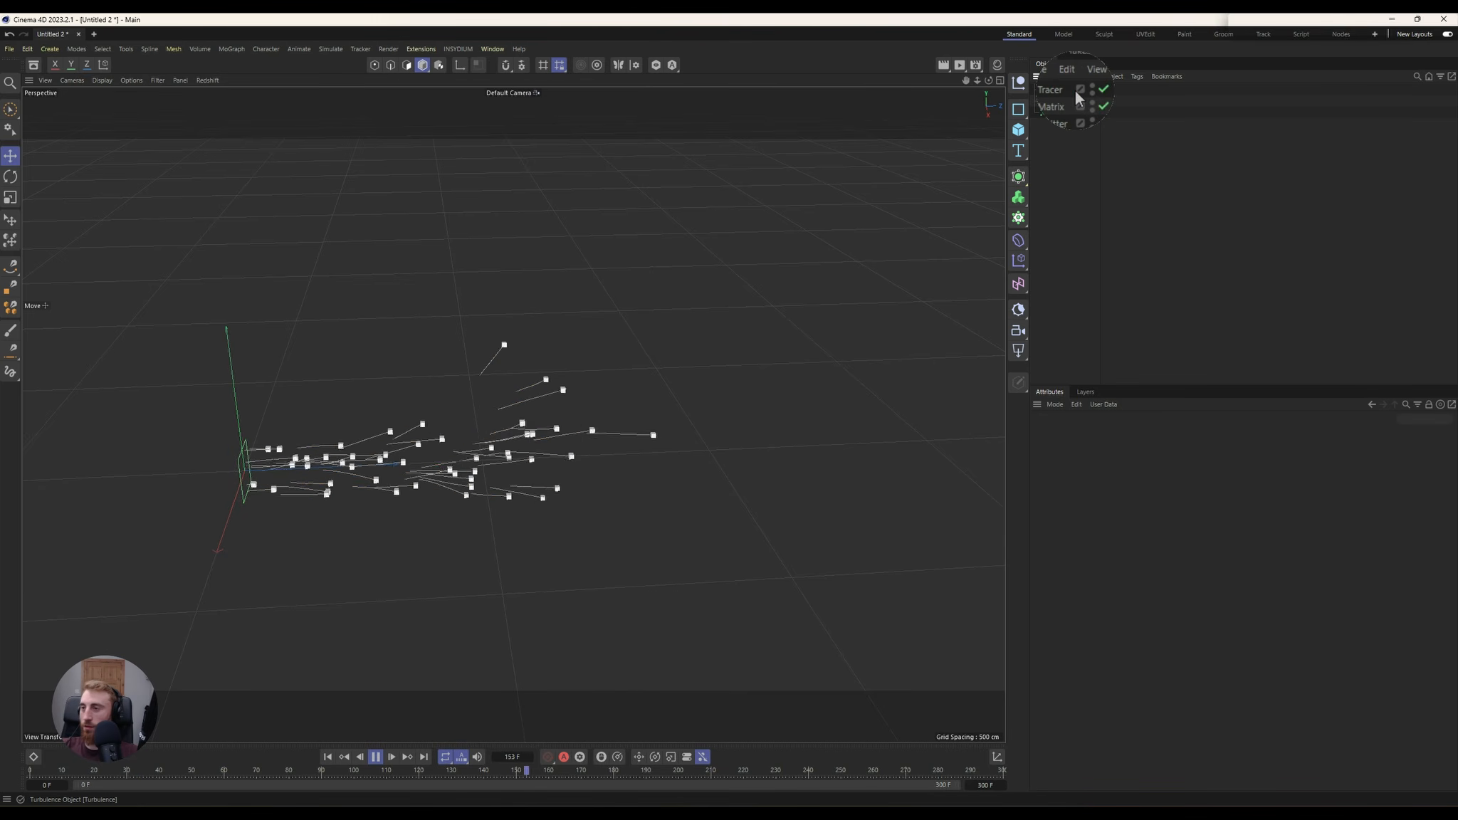
Step: Try a Rotation force on the particles and replay the animation from the start
left_click(328, 51)
mouse_move(345, 75)
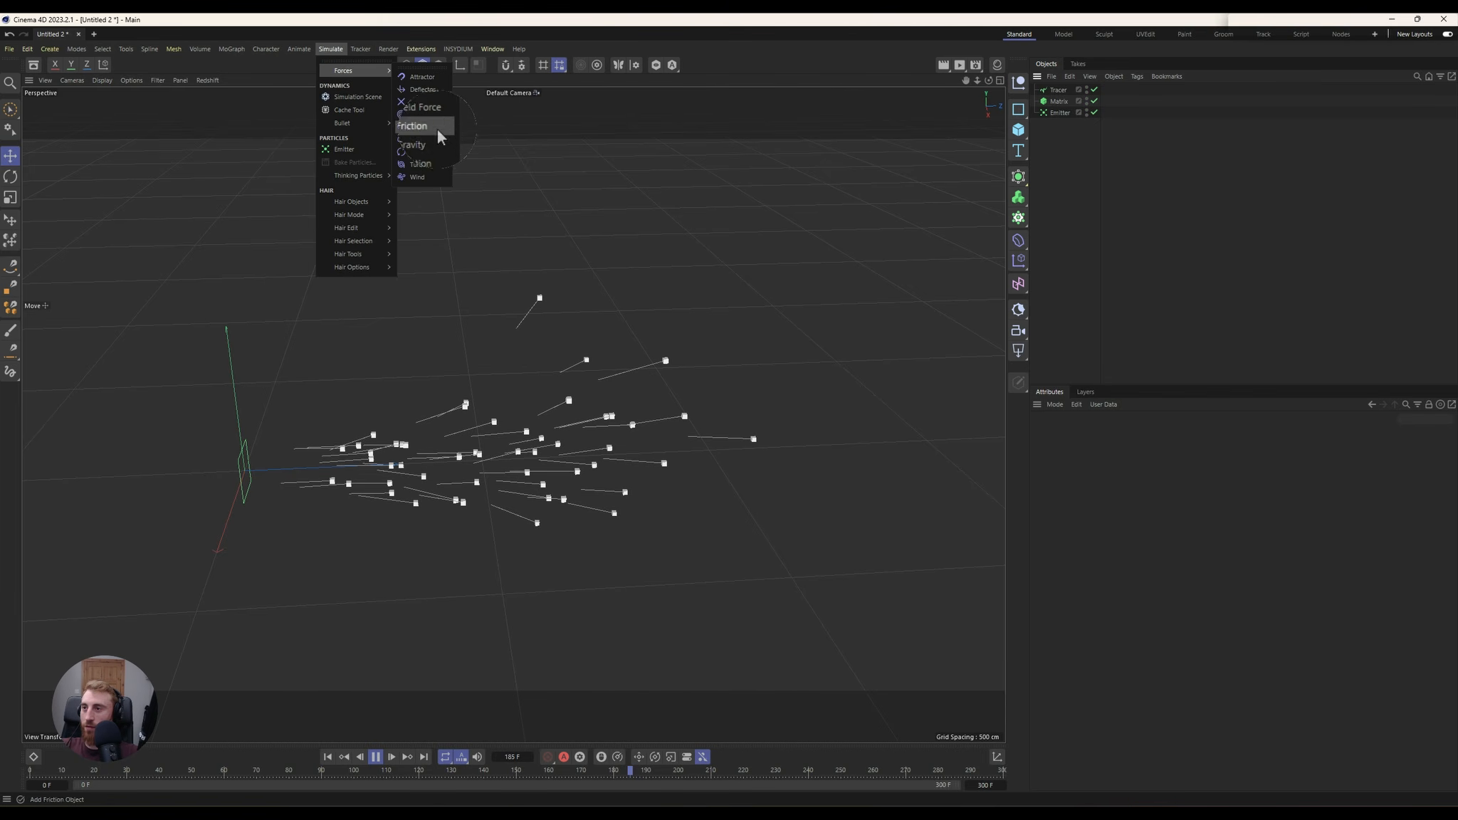
left_click(437, 150)
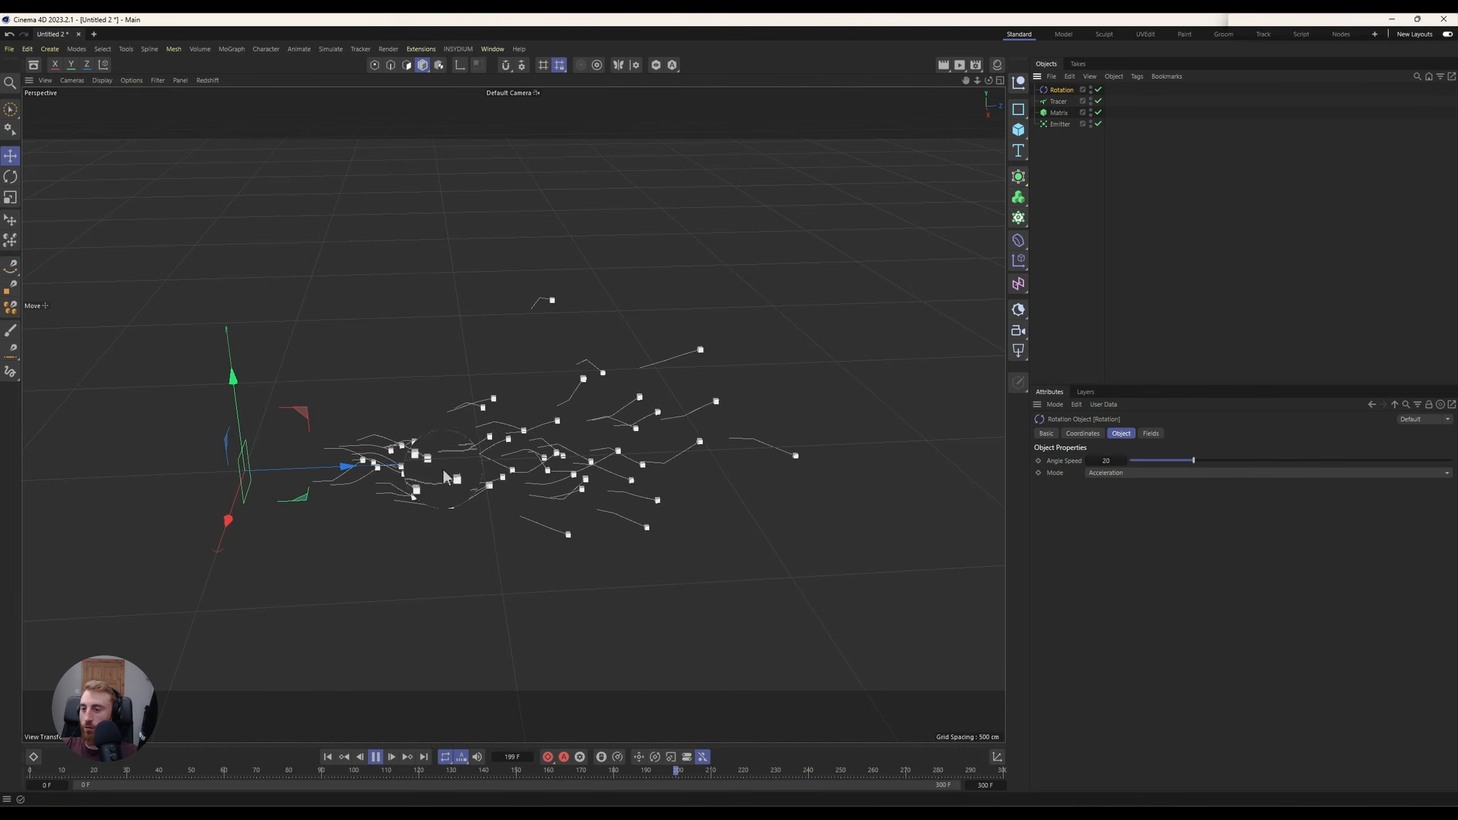
left_click(30, 771)
mouse_move(412, 396)
left_mouse_down("alt")
mouse_move(298, 359)
mouse_move(129, 389)
mouse_move(275, 361)
mouse_move(436, 388)
mouse_move(543, 370)
mouse_move(397, 369)
mouse_move(364, 385)
mouse_move(391, 382)
left_mouse_up("alt")
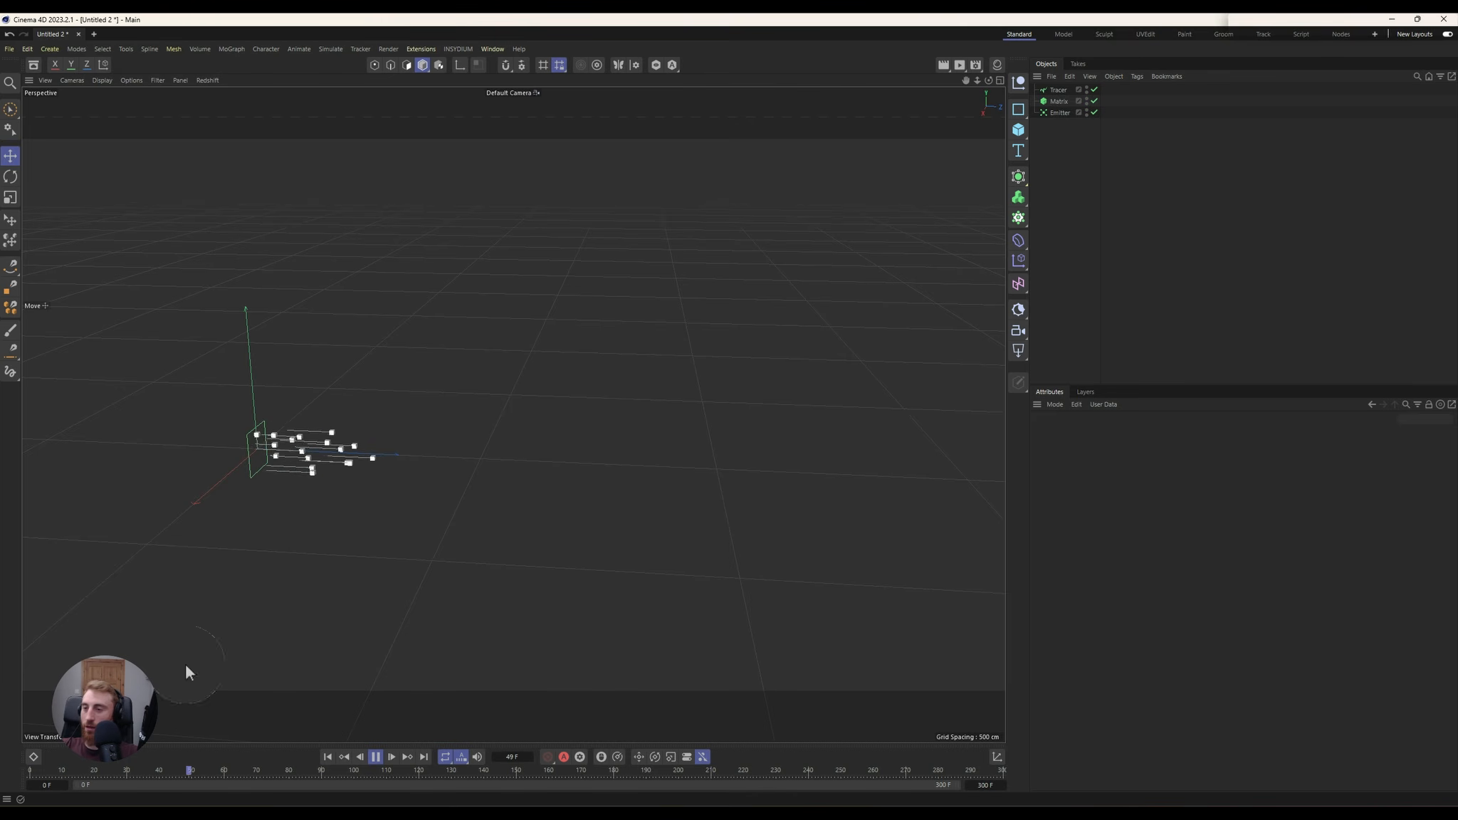
Step: Stop playback and add a Field Force to the scene
left_click(375, 756)
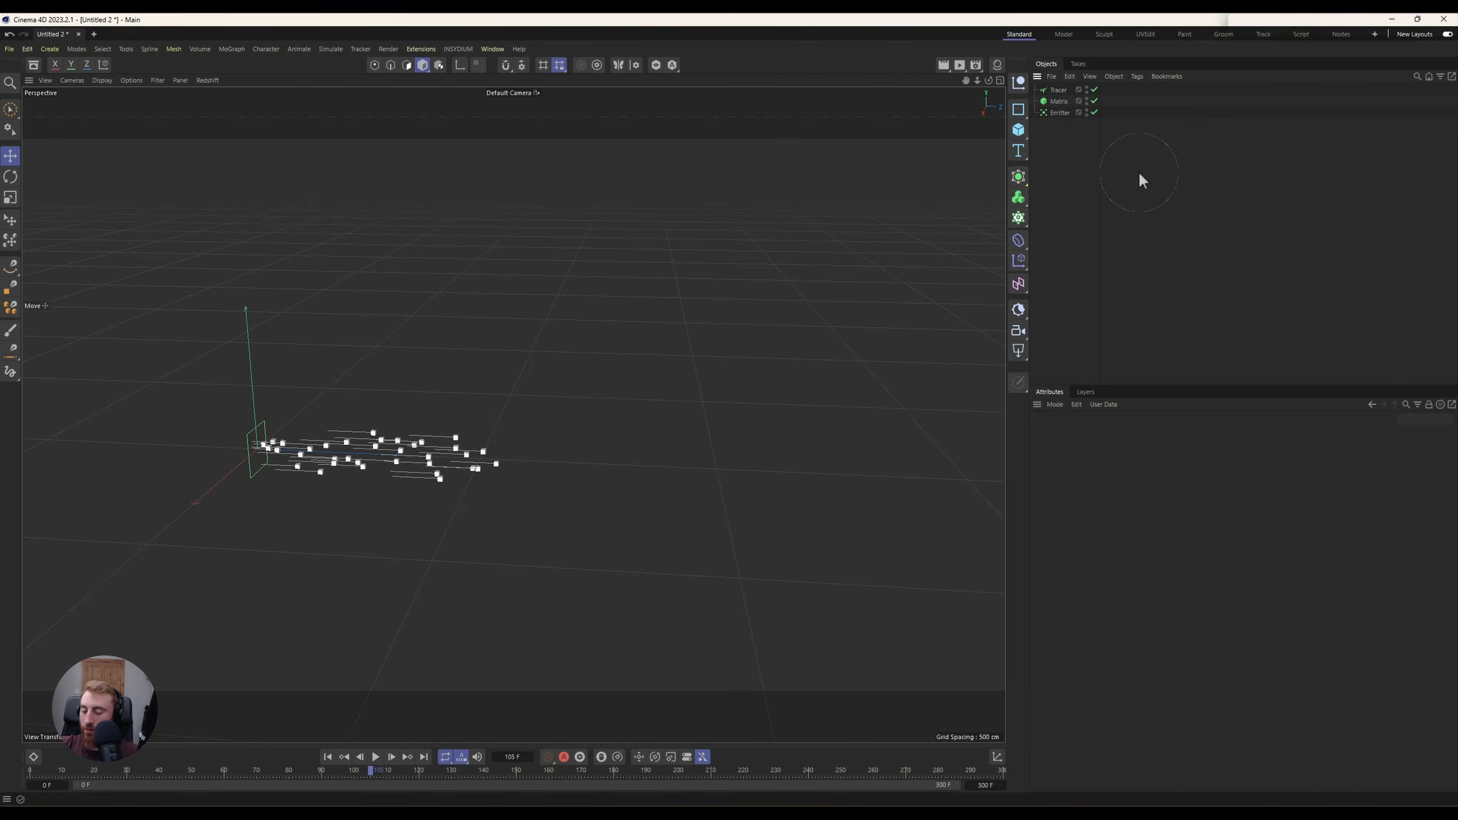
key("shift+c")
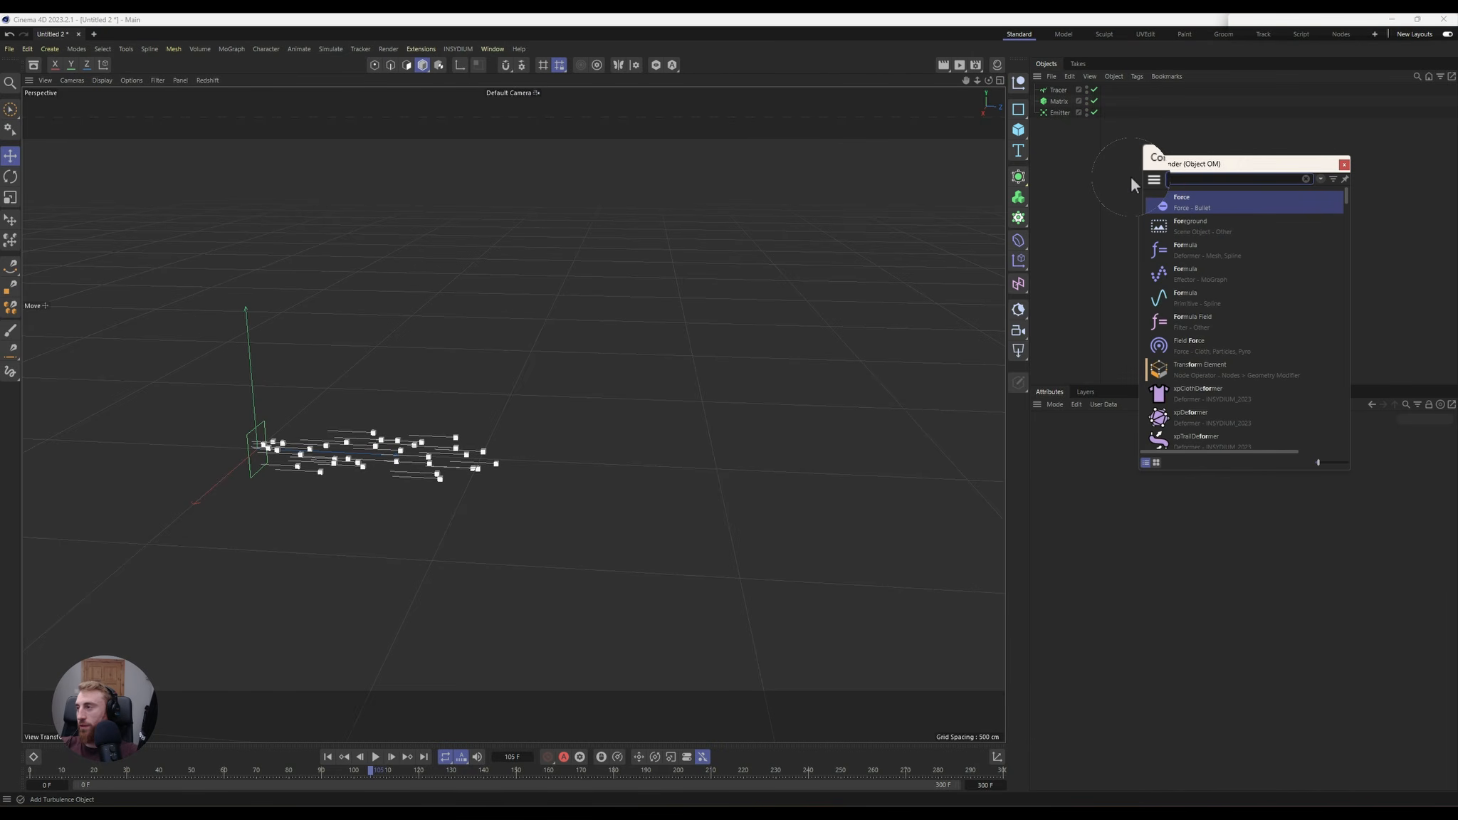
key("Return")
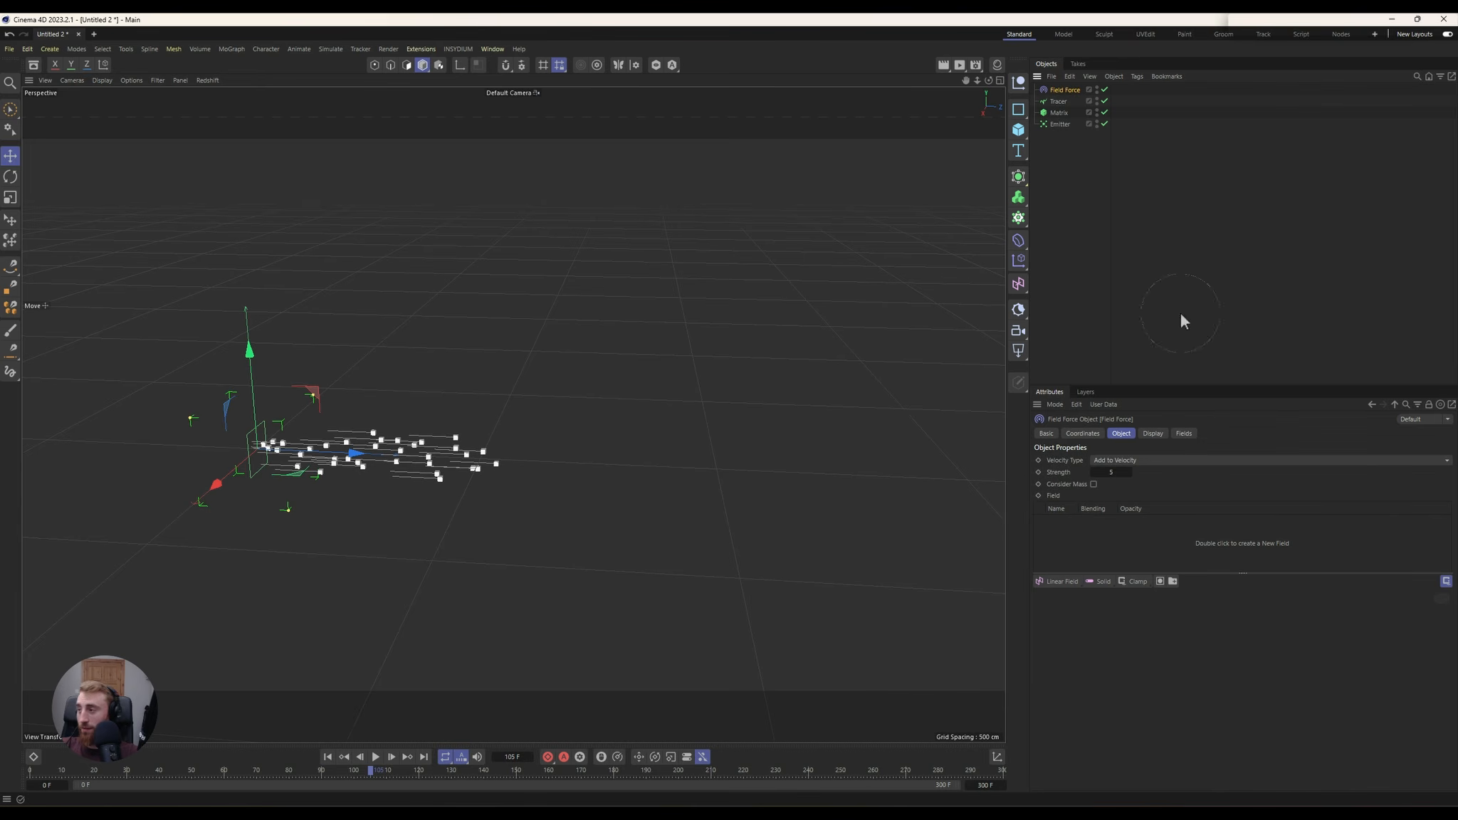
Step: Add a Circle spline with nothing else selected, turn it about its vertical axis and move it farther from the emitter
left_click(1150, 196)
left_click(1019, 111)
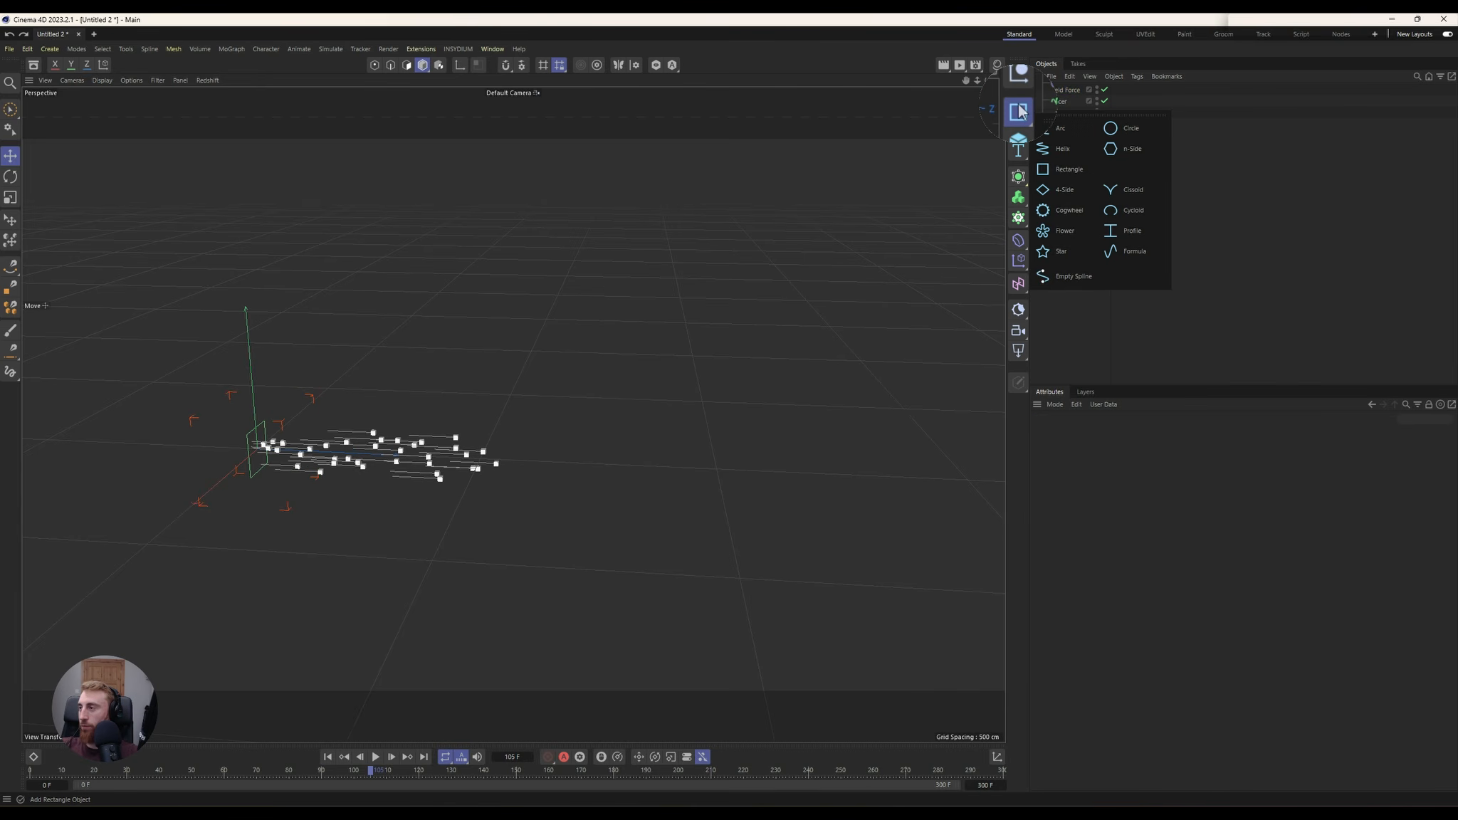
left_click(1125, 136)
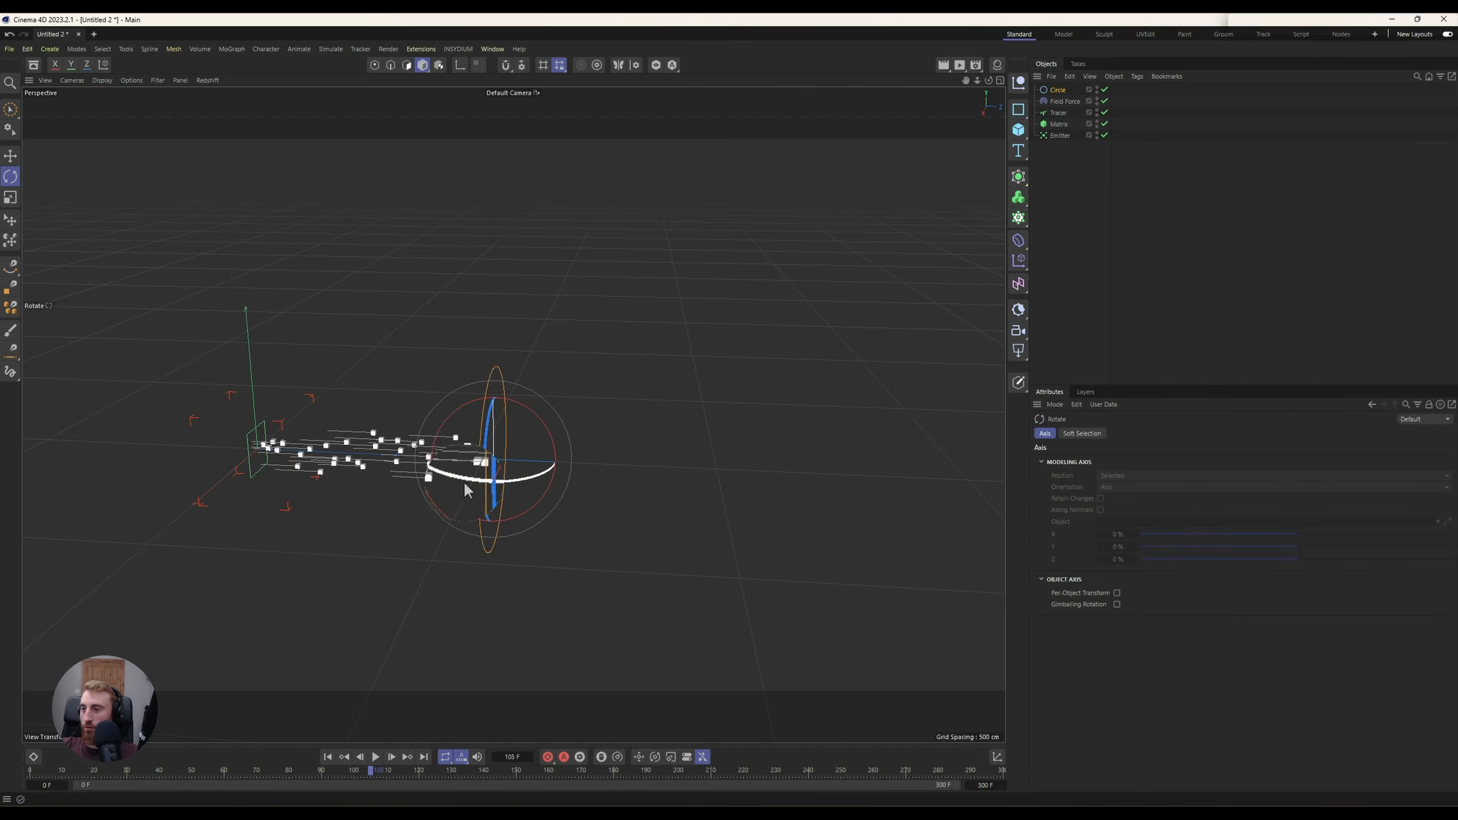
left_click_drag(464, 480, 337, 449, "shift")
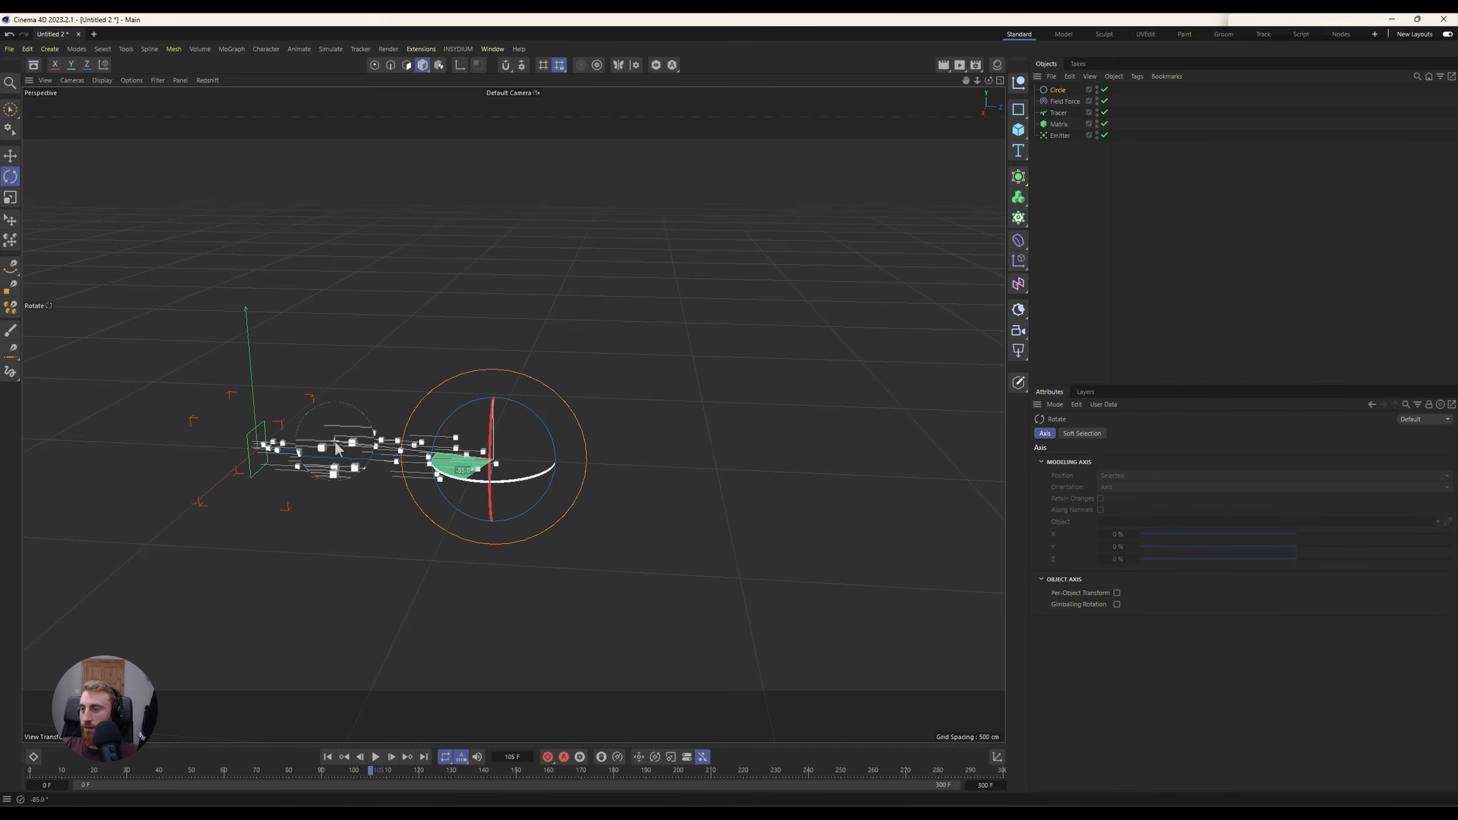
key("e")
Step: Add the Circle to the Field Force's fields, then move the force over to the circle, enlarge it and play the animation
left_click(1064, 101)
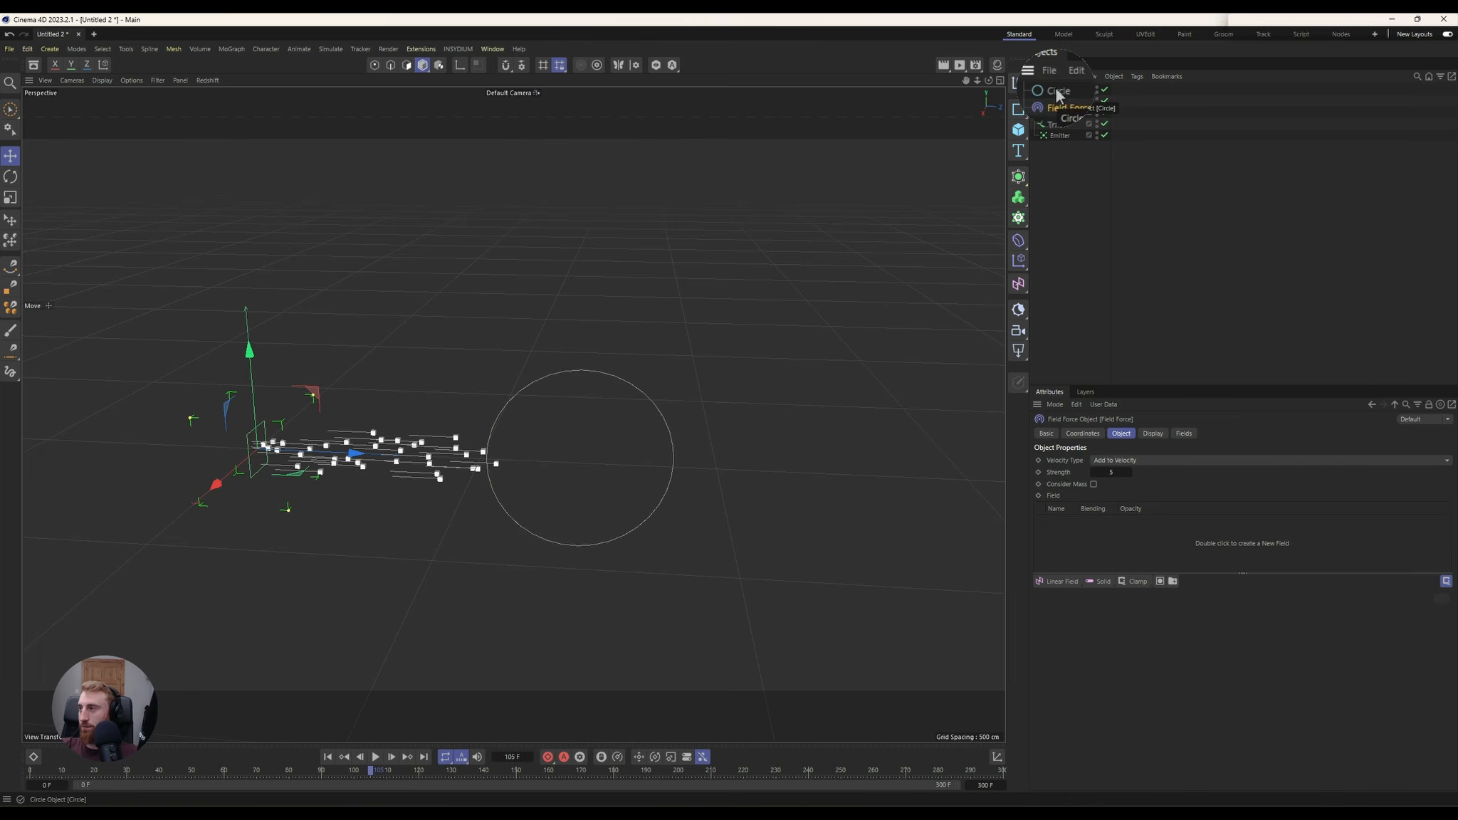
left_click_drag(1063, 558, 1072, 544)
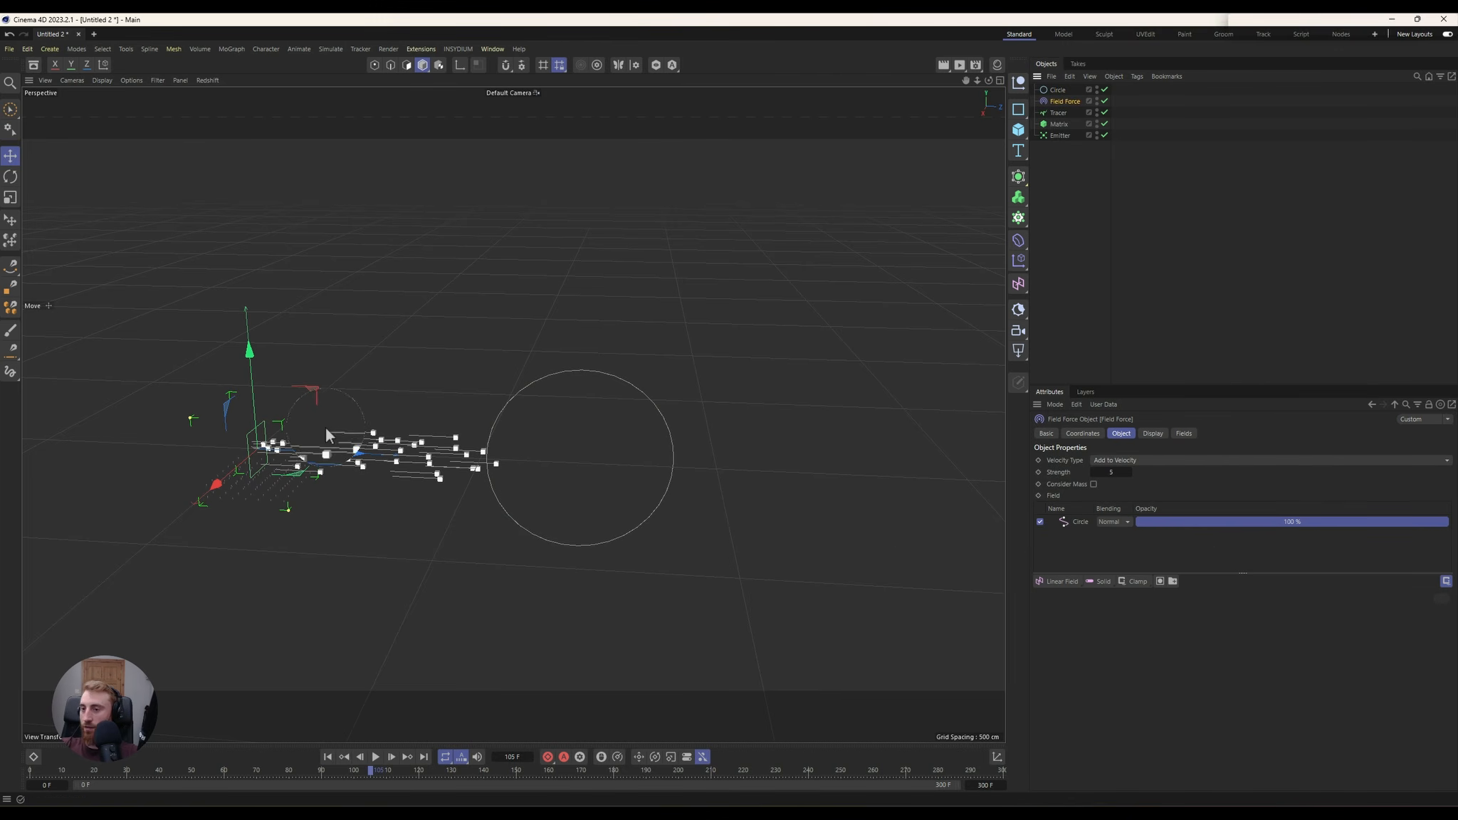
left_click_drag(302, 472, 737, 411)
key("t")
left_click_drag(817, 270, 441, 527, "alt")
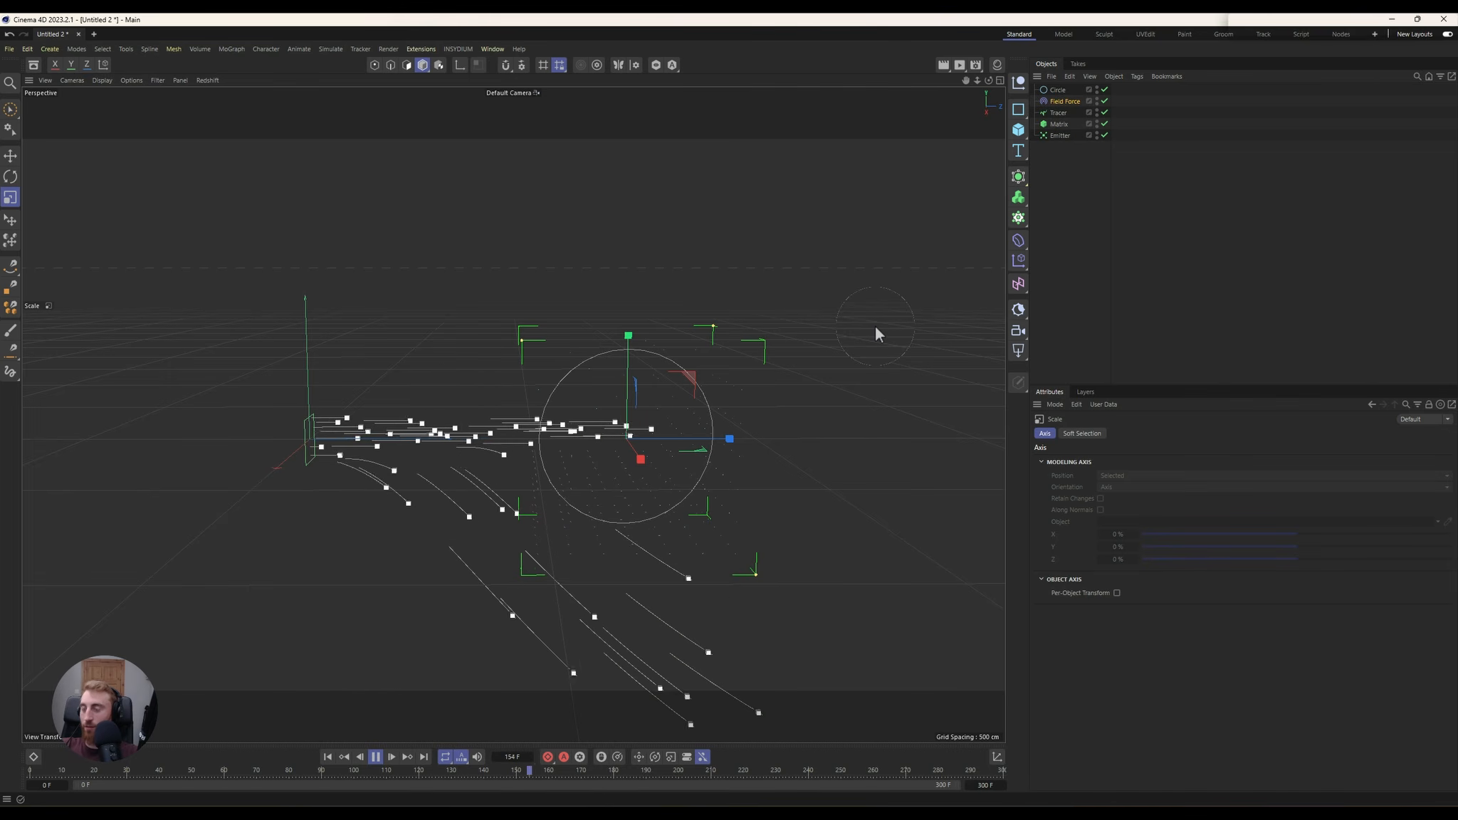
Step: Stop playback and examine the Field Force's velocity types and the Circle field's layer and direction settings
left_click(375, 758)
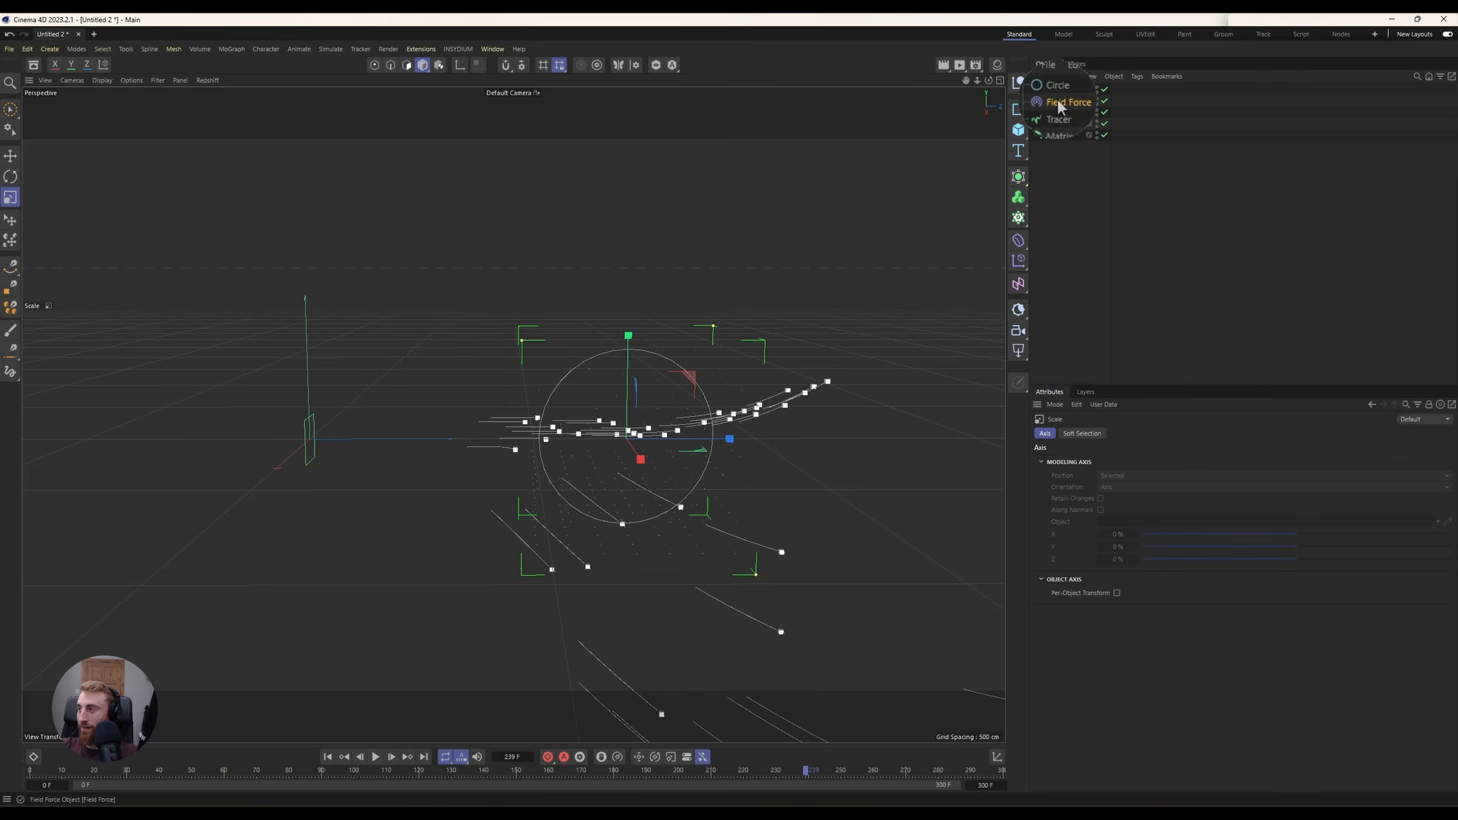
left_click_drag(660, 386, 629, 422, "alt")
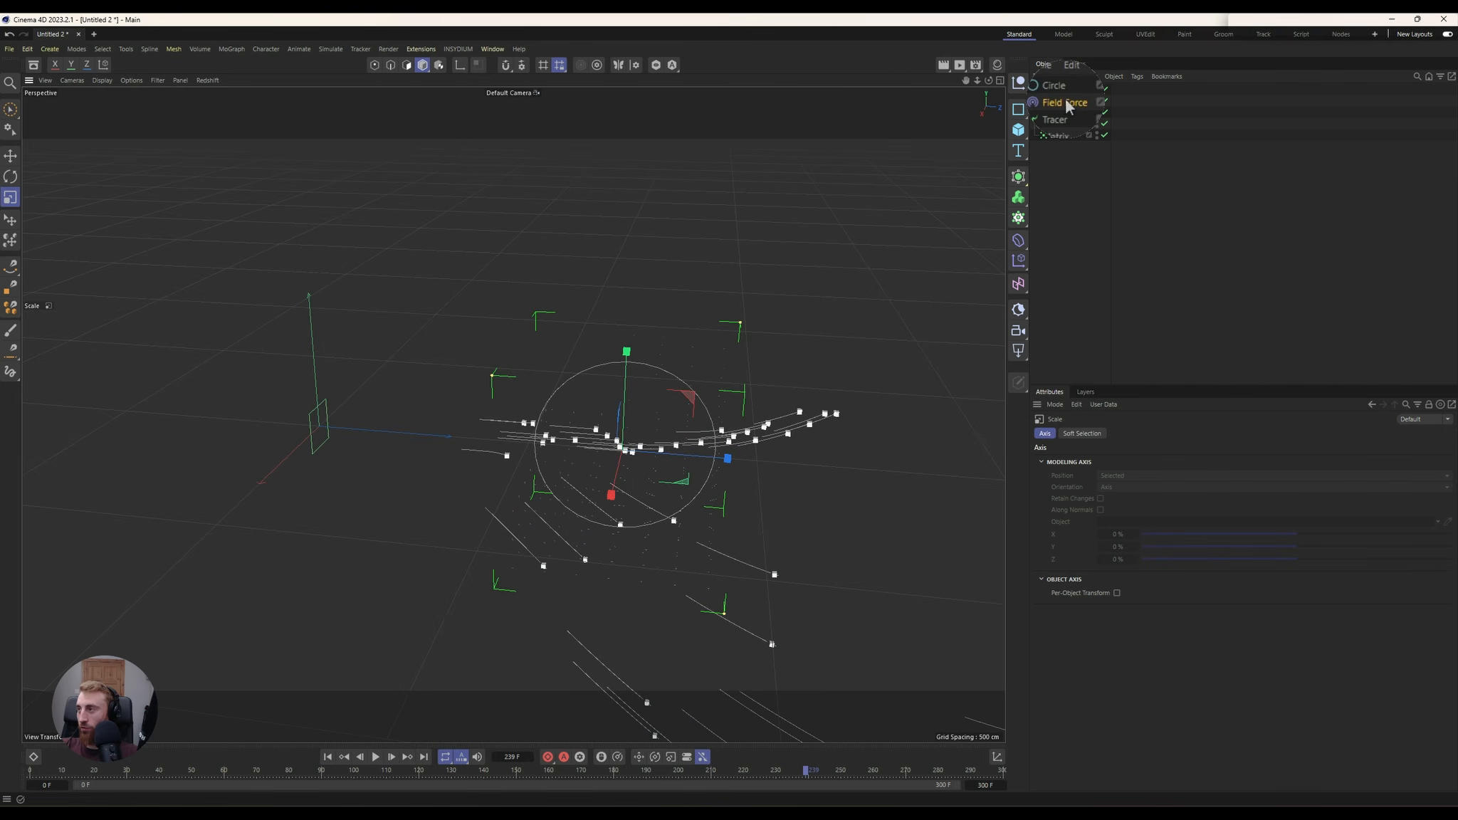
left_click(1066, 104)
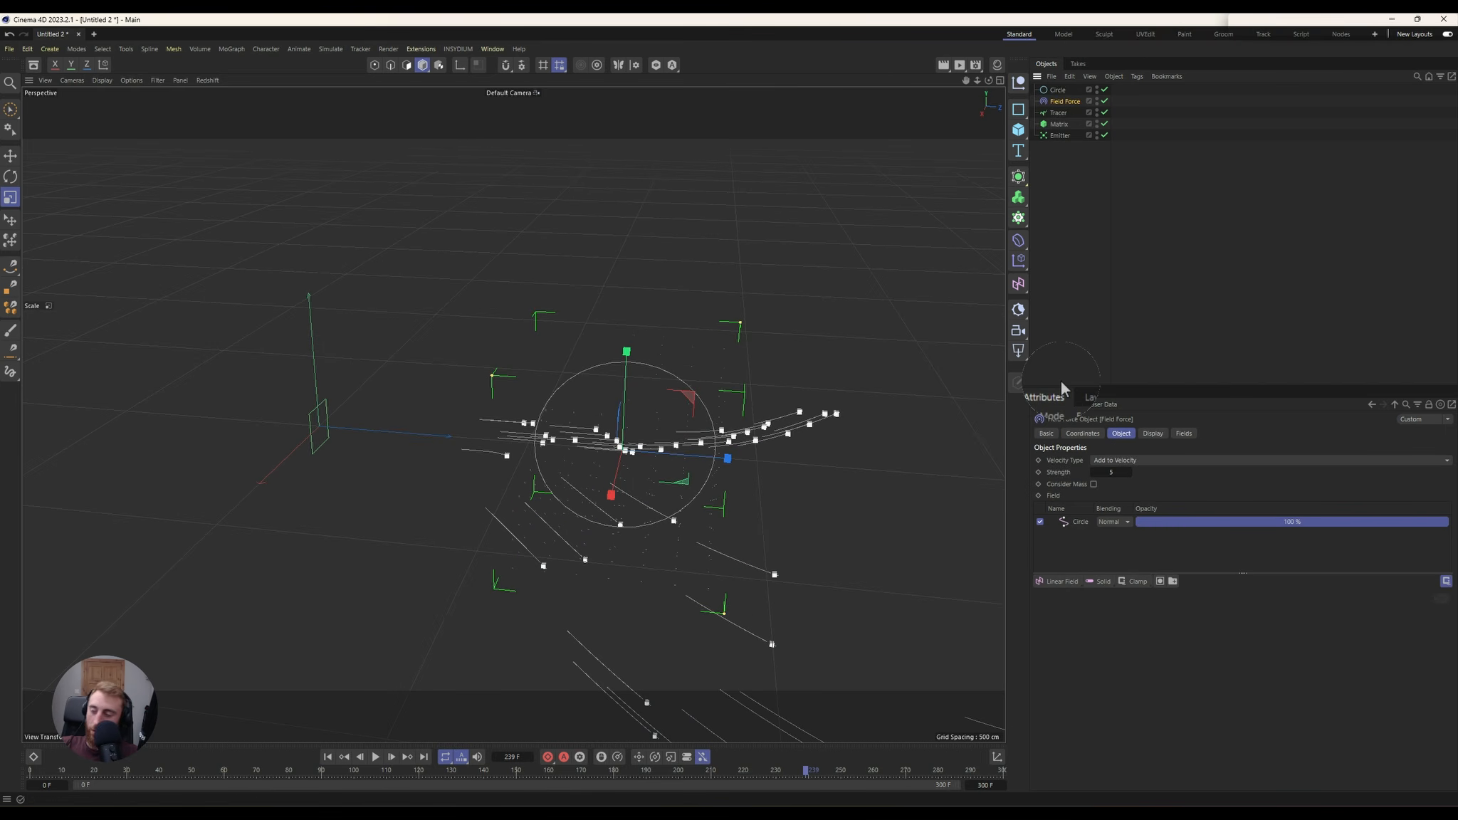
left_click(1133, 461)
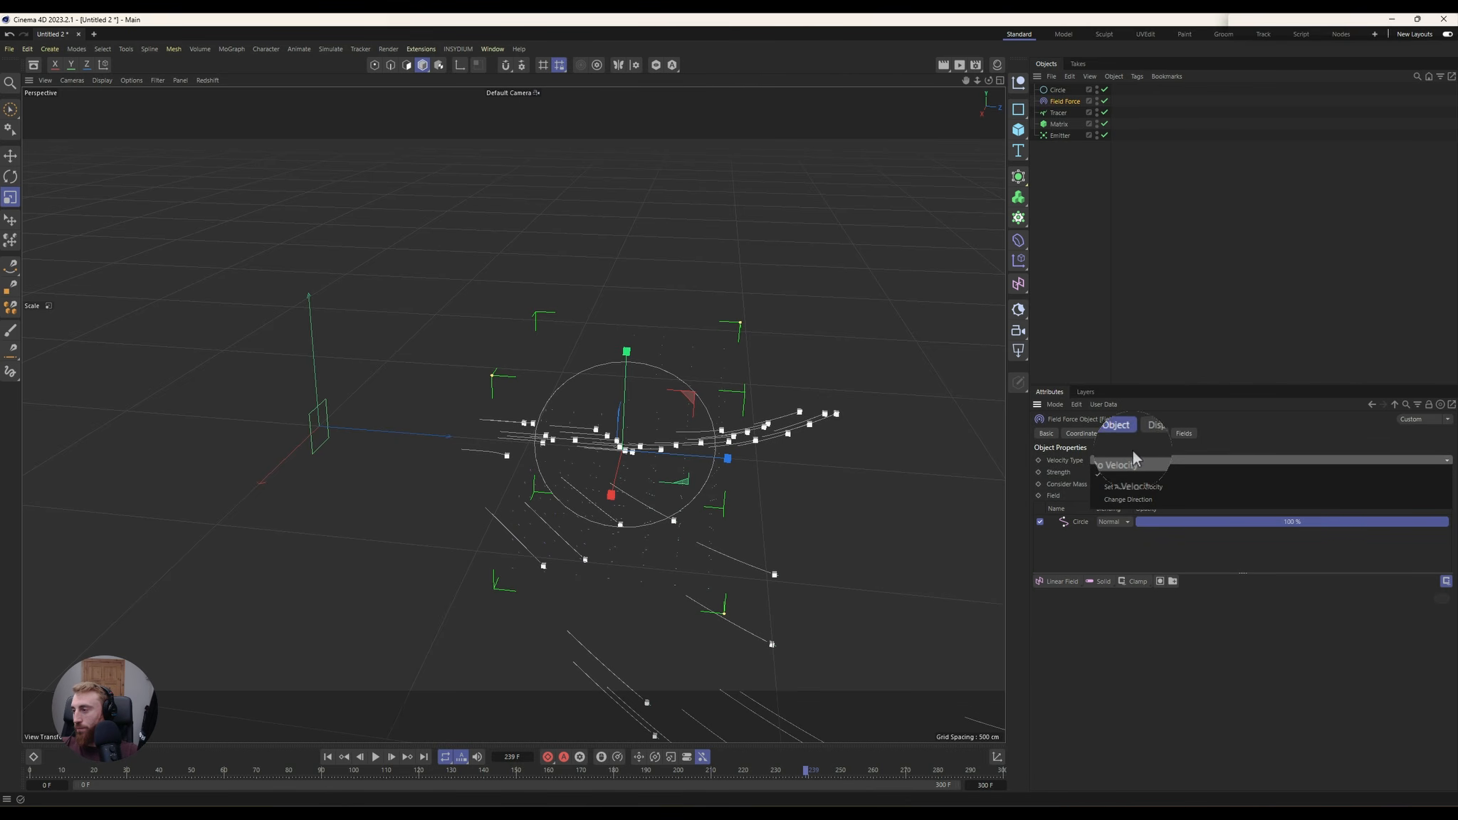
left_click(1132, 453)
left_click(1079, 521)
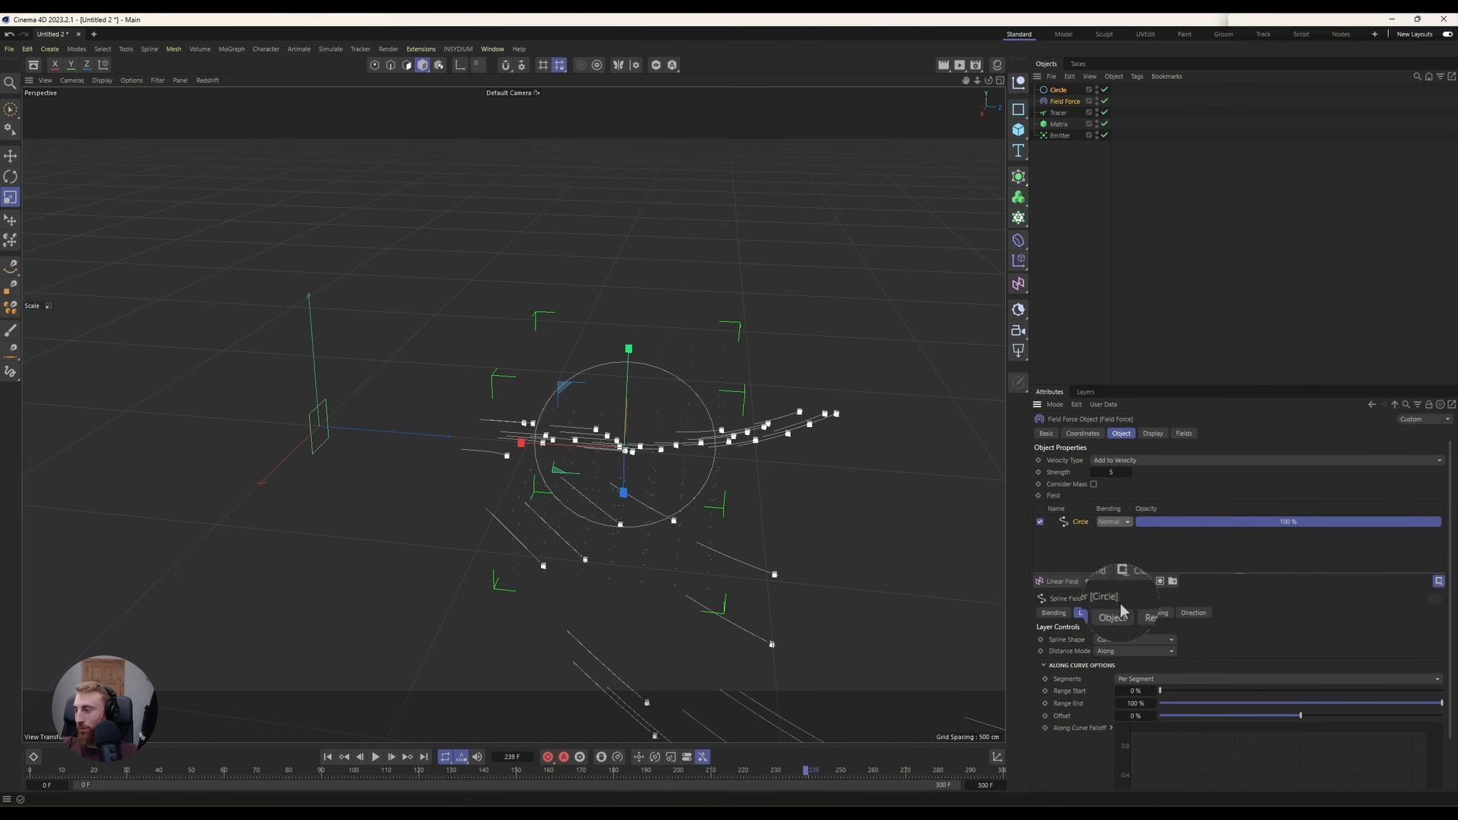
scroll(1210, 634, "down", 2)
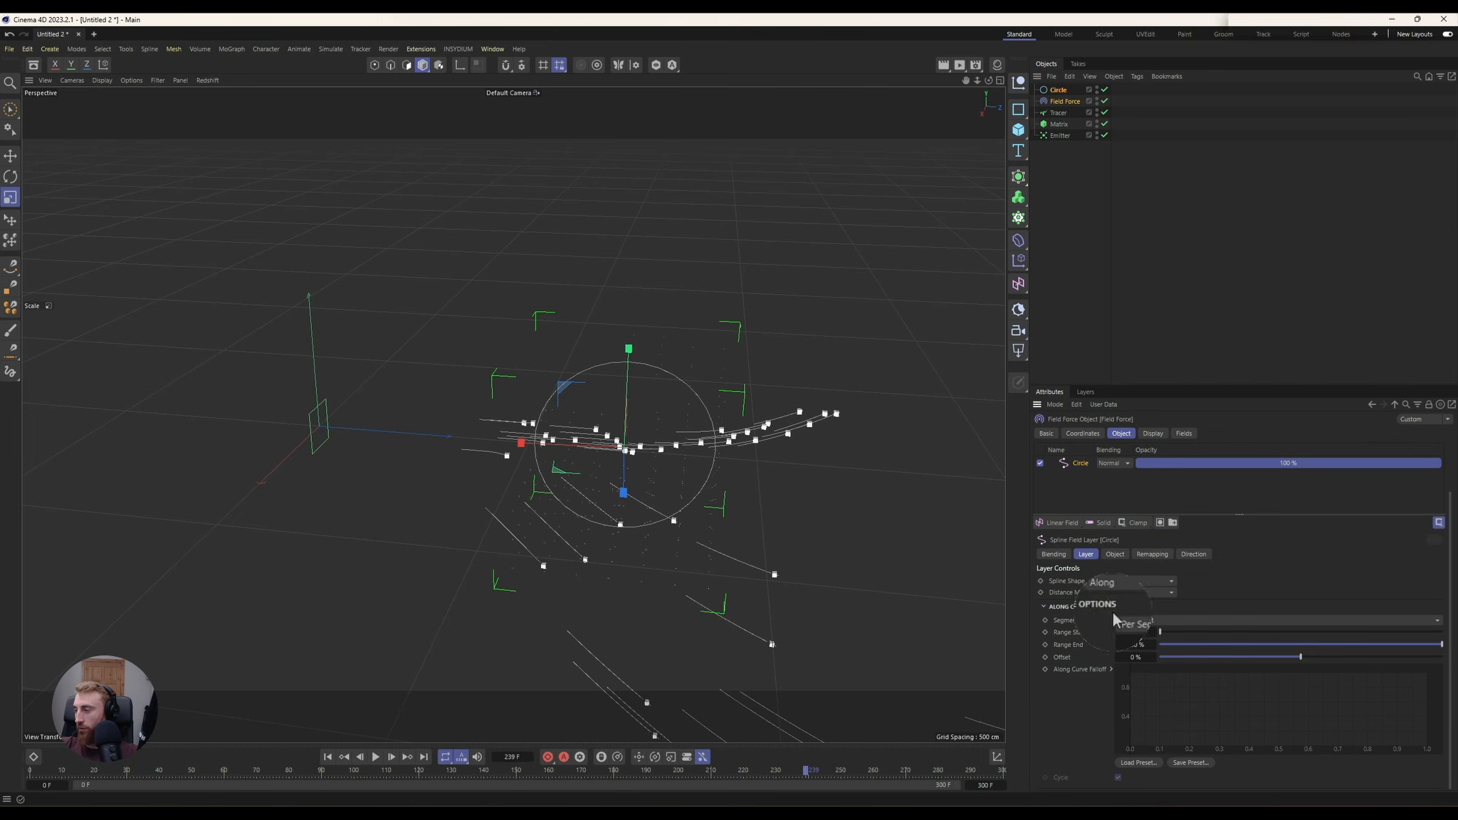
left_click(1186, 561)
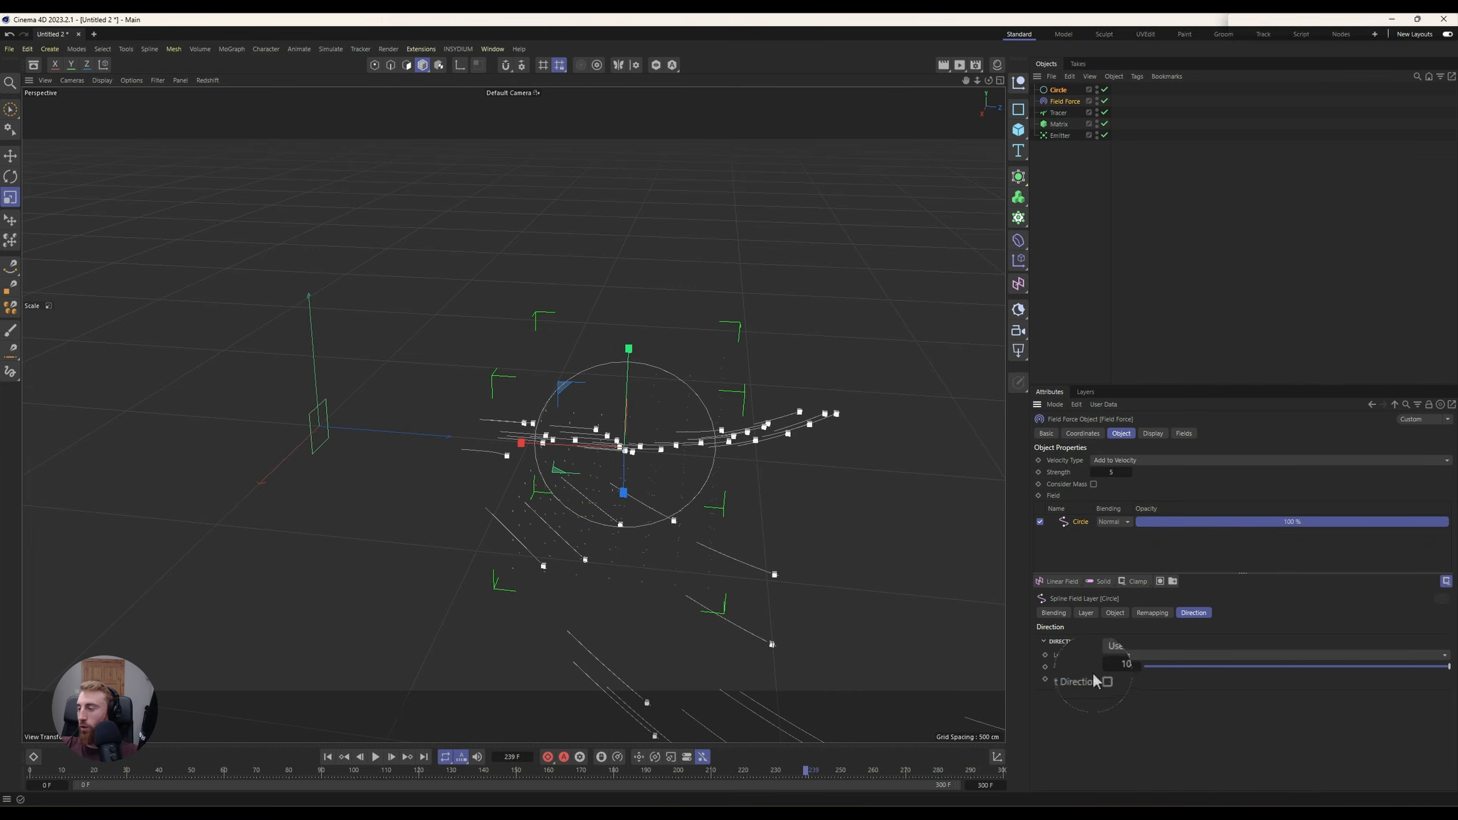
Step: Play the animation from frame 0 and inspect how the particles react to the Field Force
left_click_drag(52, 768, 0, 772)
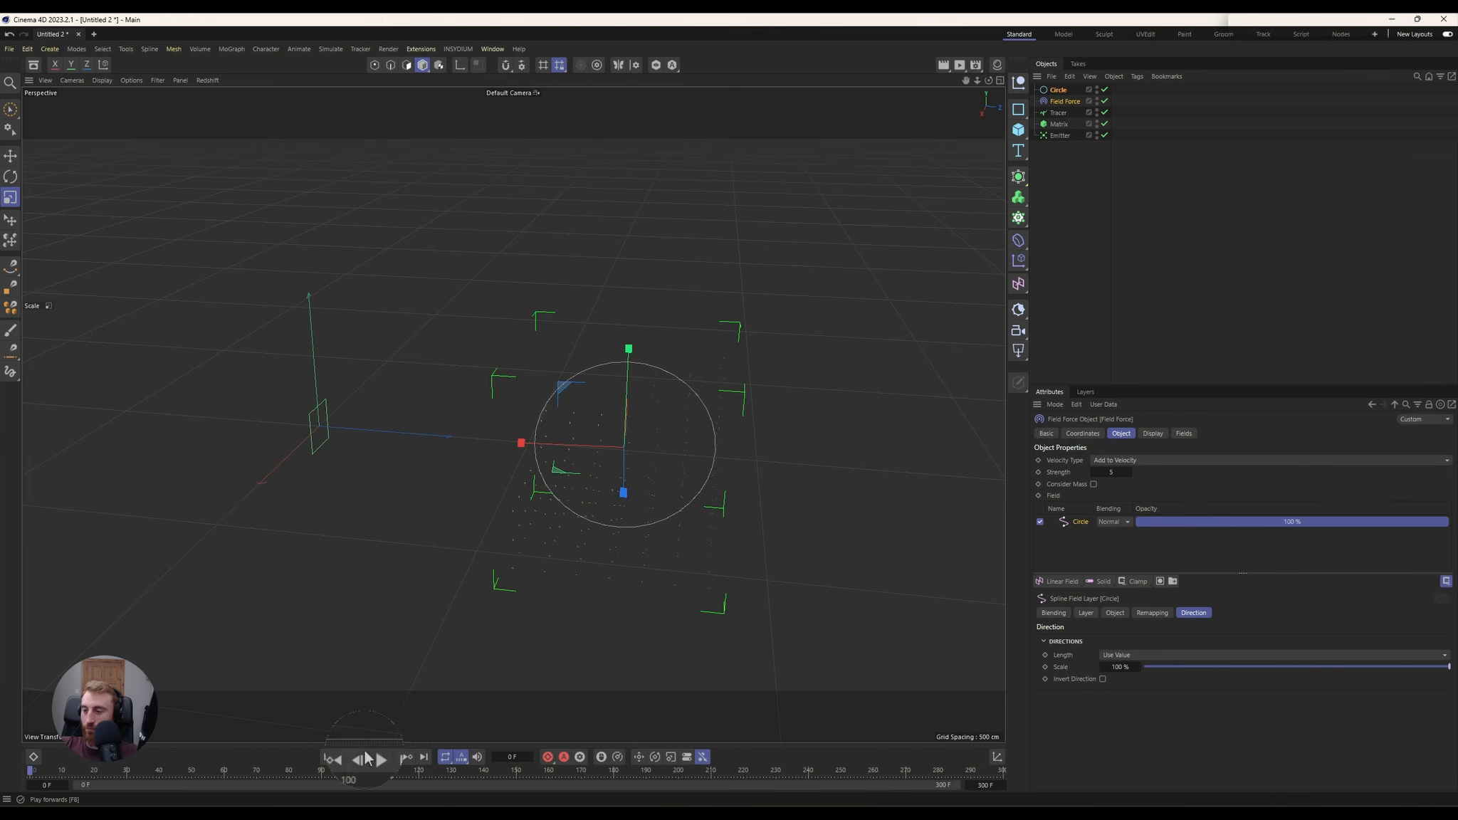
left_click(382, 757)
left_click_drag(540, 503, 517, 459, "alt")
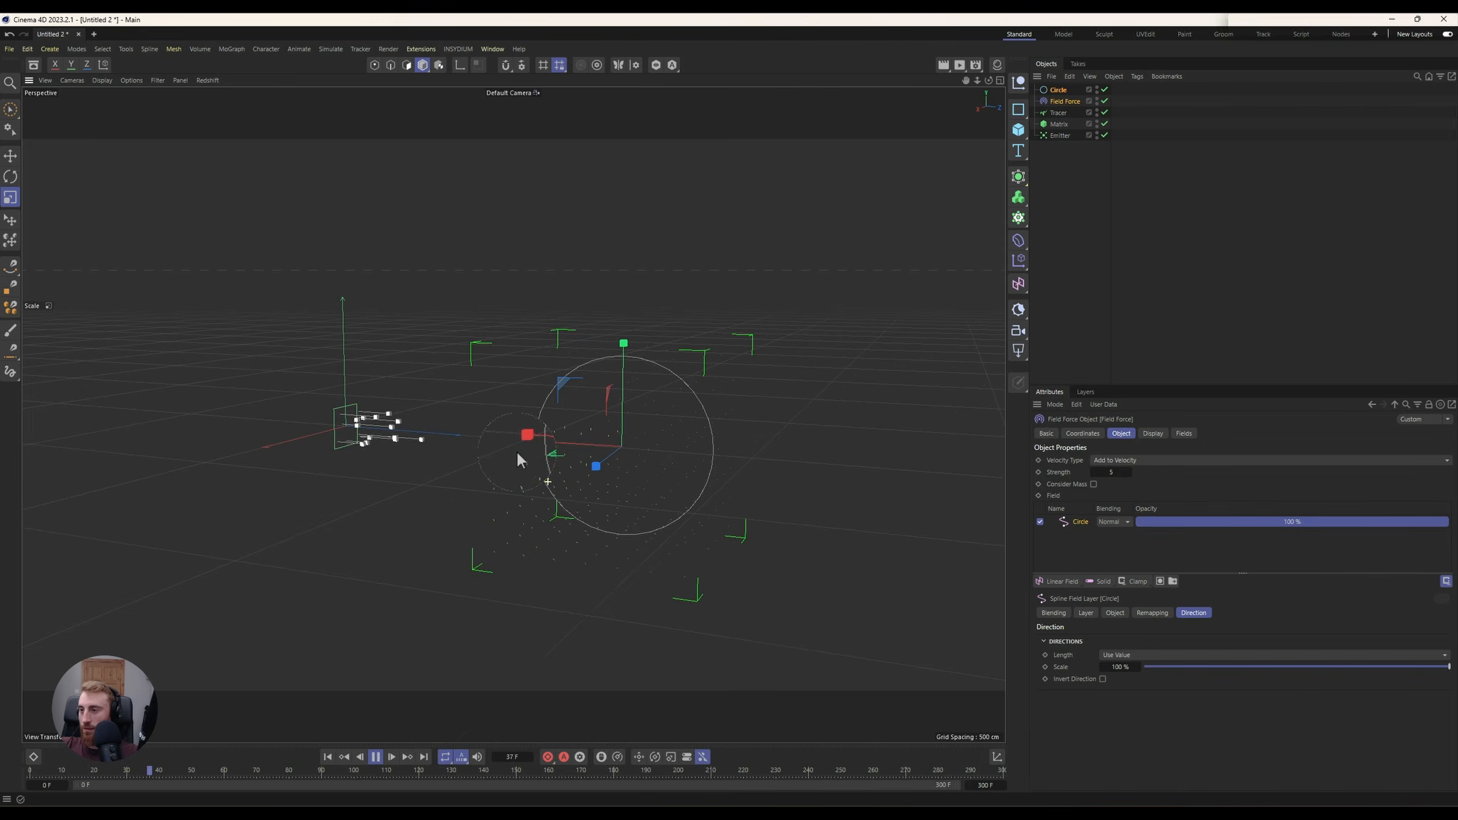
left_click(1060, 135)
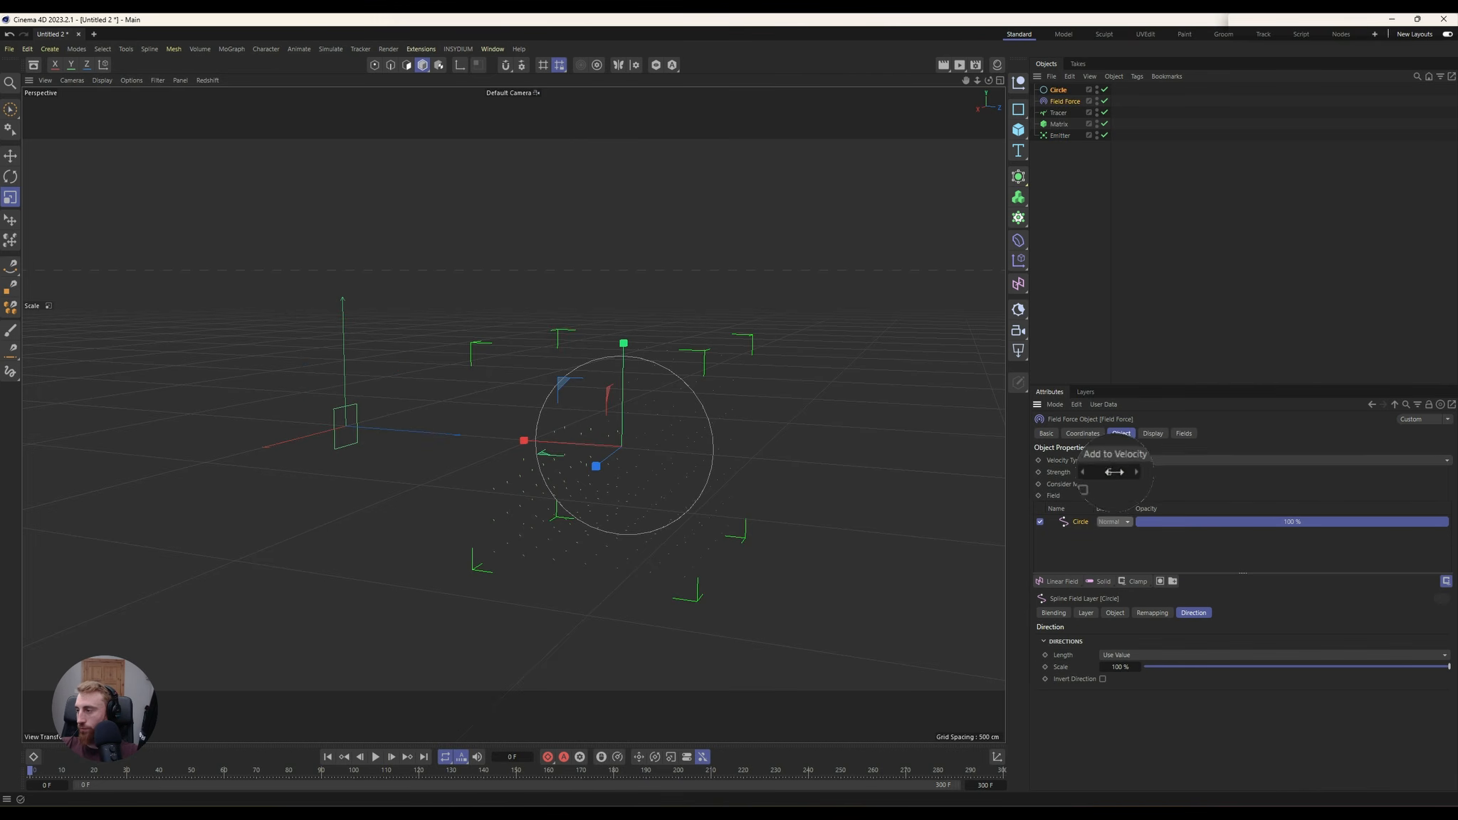
Step: Set the Field Force's Velocity Type to Change Direction and play the animation to view the trails
left_click(1125, 460)
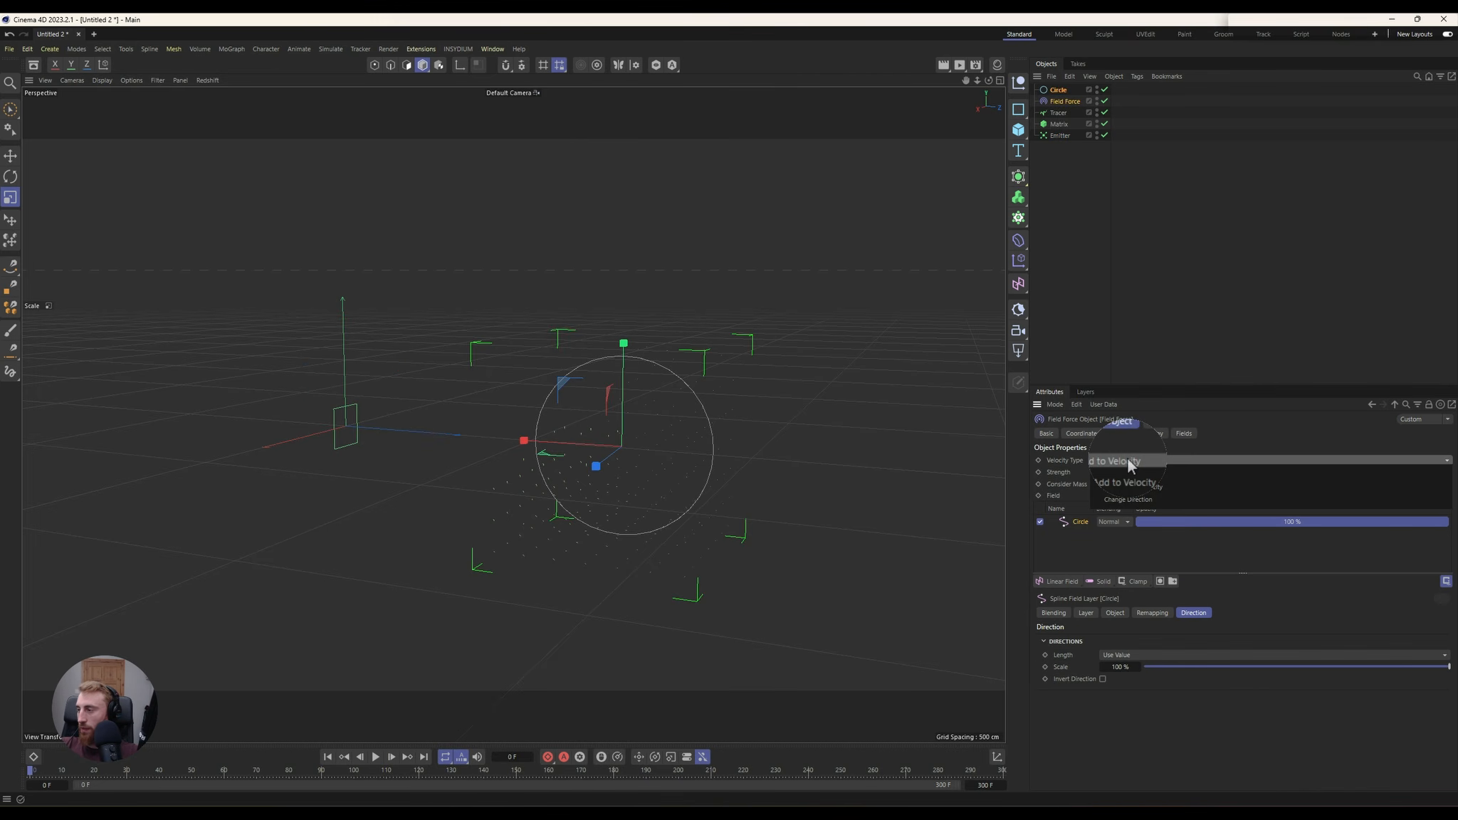
left_click(1130, 500)
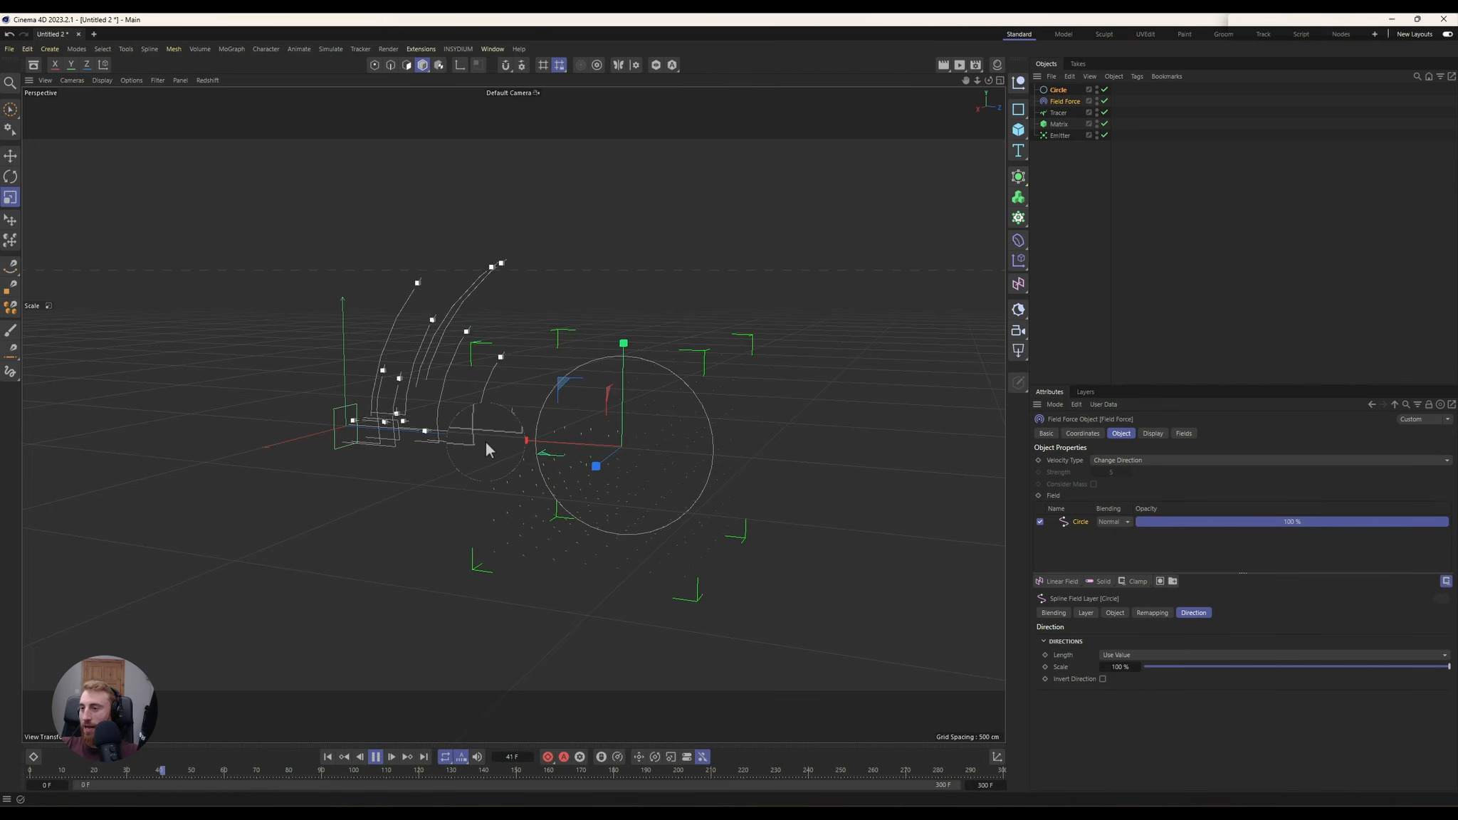
left_click_drag(486, 442, 568, 358, "alt")
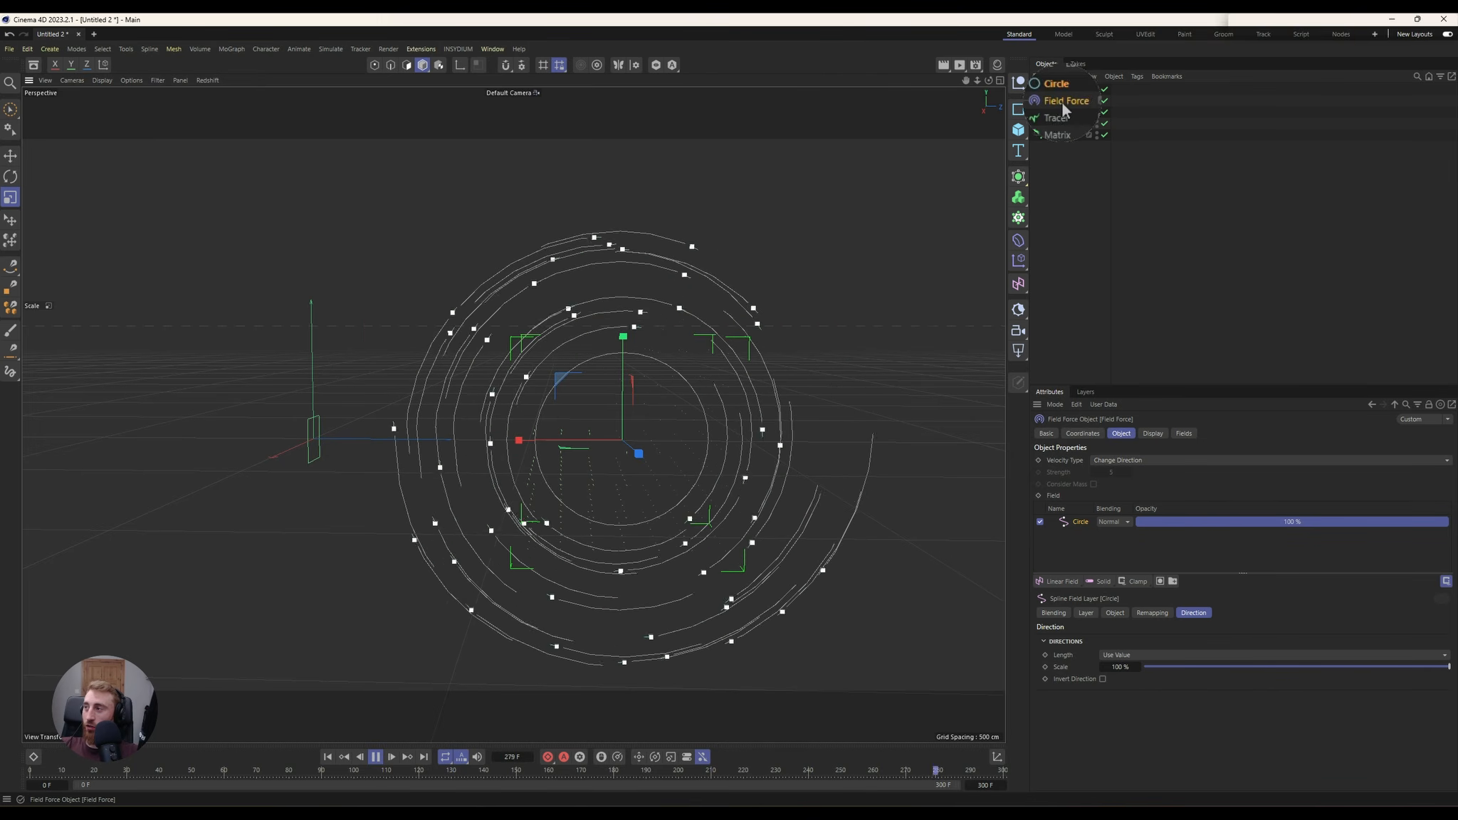
left_click(1053, 135)
left_click(1056, 128)
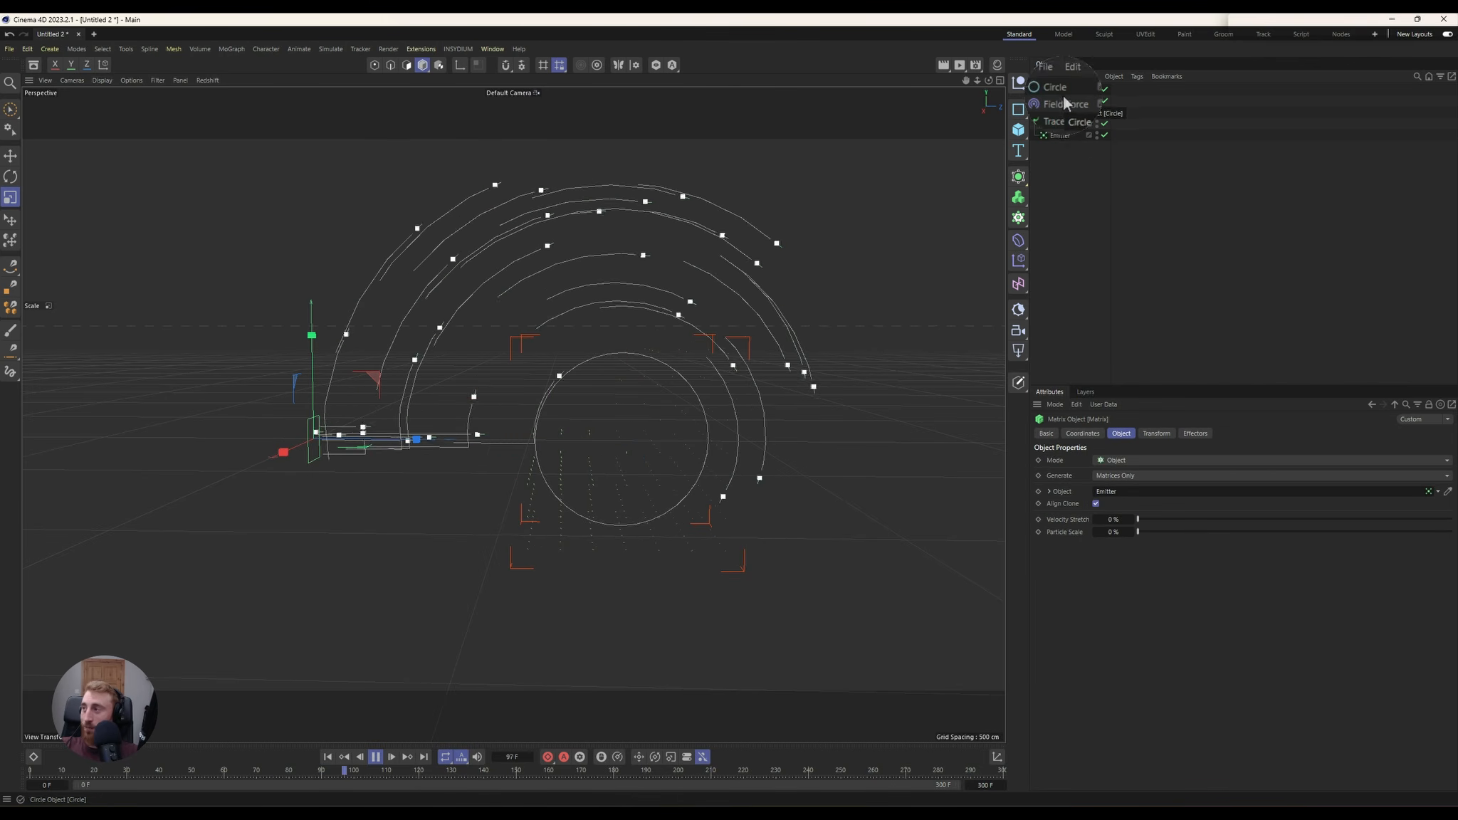
left_click(1063, 101)
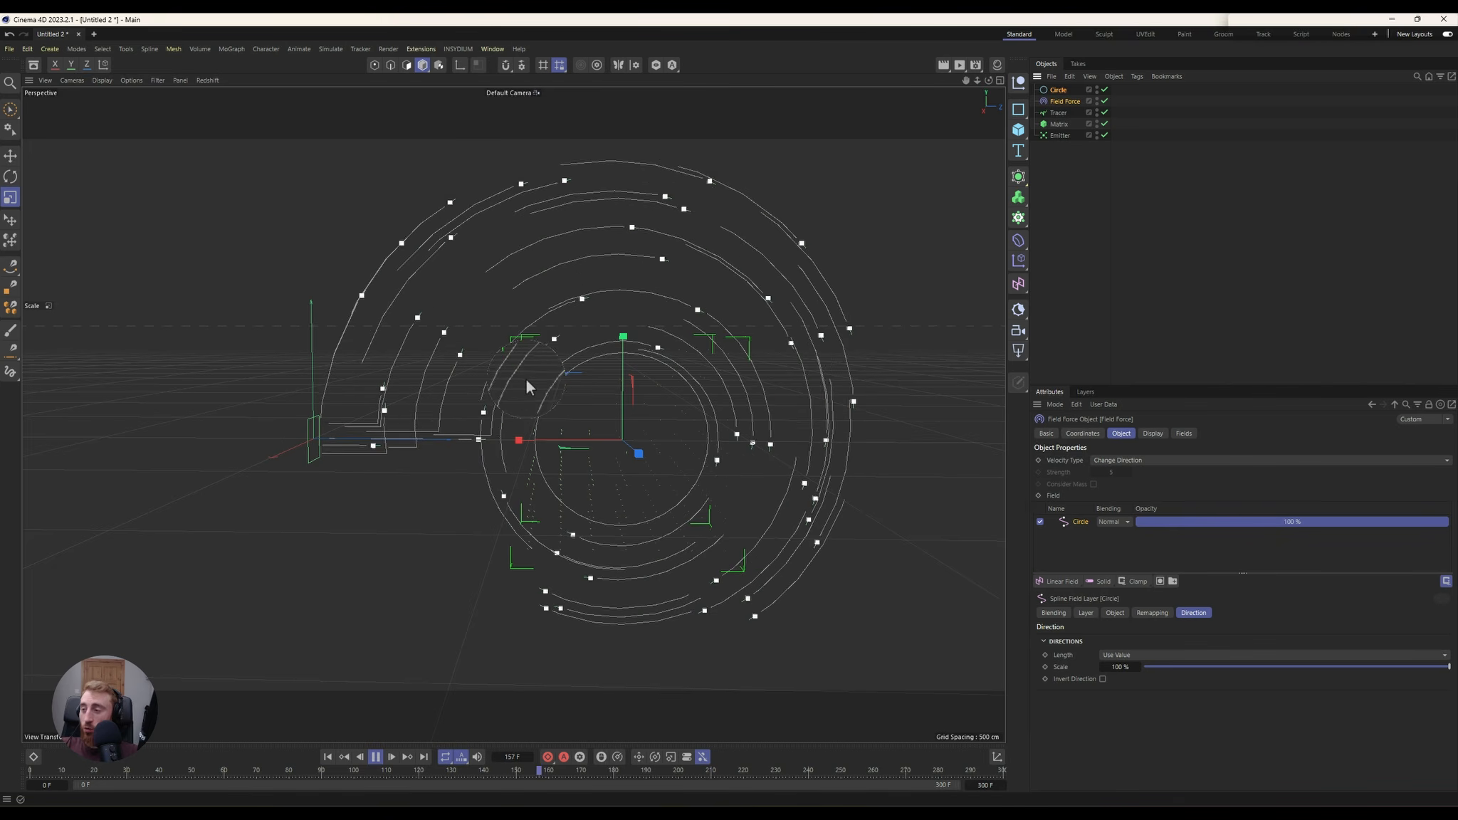